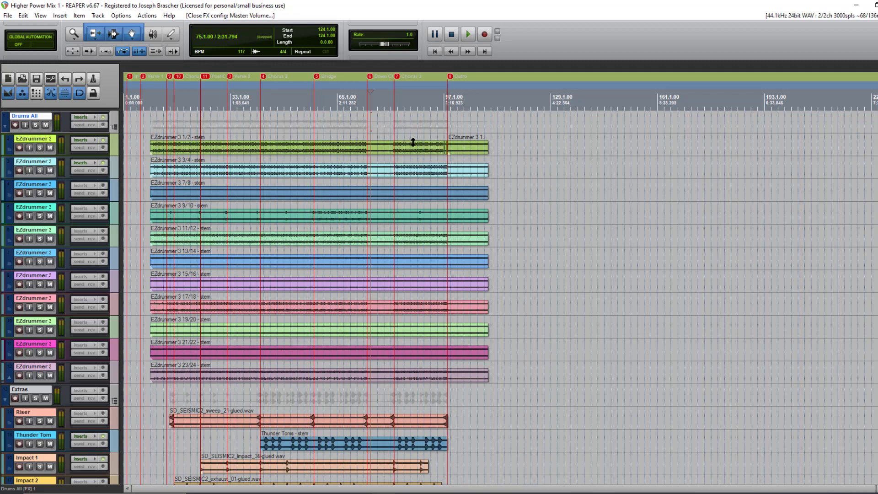
Step: Place the play position near the song's opening and zoom in and out over the first sections
{"action": "scroll", "coordinate": [415, 146], "scroll_direction": "up", "scroll_amount": 5}
{"action": "left_click", "coordinate": [177, 122]}
{"action": "scroll", "coordinate": [216, 130], "scroll_direction": "down", "scroll_amount": 3}
{"action": "scroll", "coordinate": [260, 129], "scroll_direction": "up", "scroll_amount": 3}
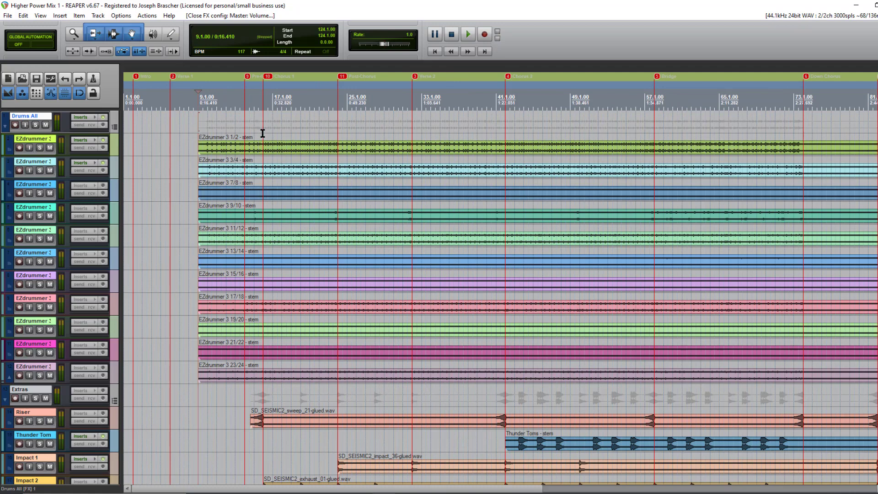
{"action": "scroll", "coordinate": [284, 126], "scroll_direction": "down", "scroll_amount": 2}
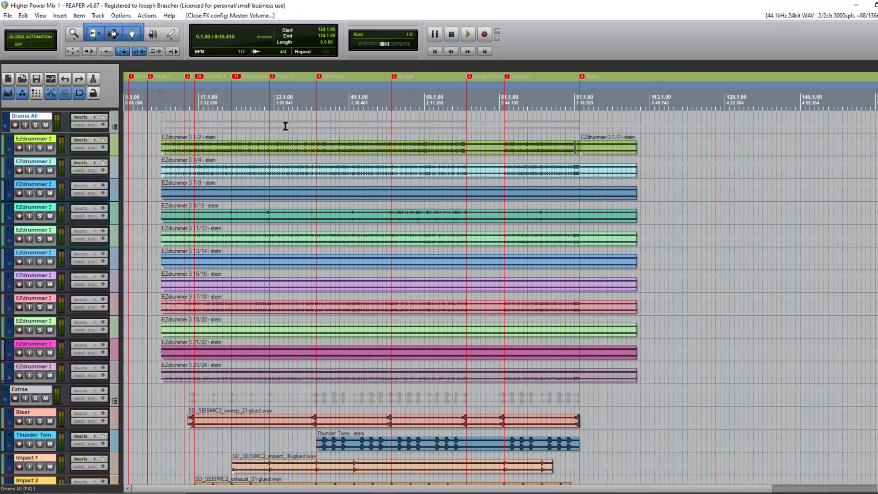
{"action": "scroll", "coordinate": [285, 126], "scroll_direction": "up", "scroll_amount": 2}
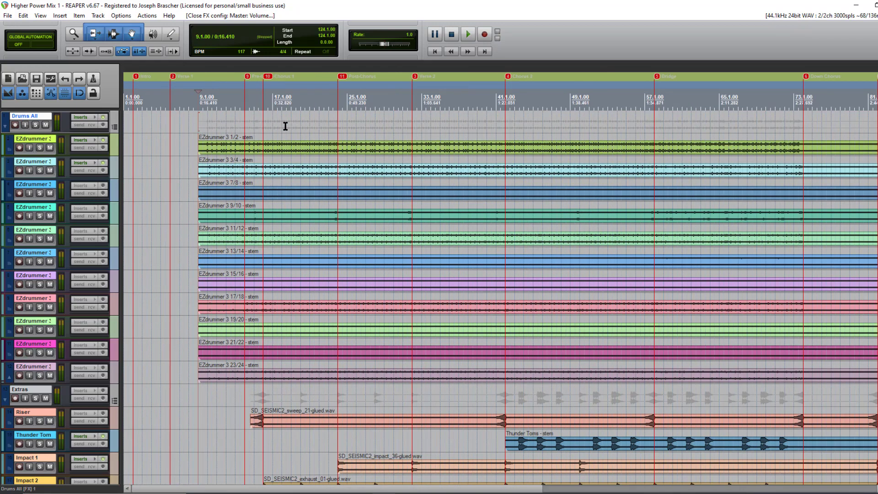
{"action": "scroll", "coordinate": [285, 127], "scroll_direction": "down", "scroll_amount": 2}
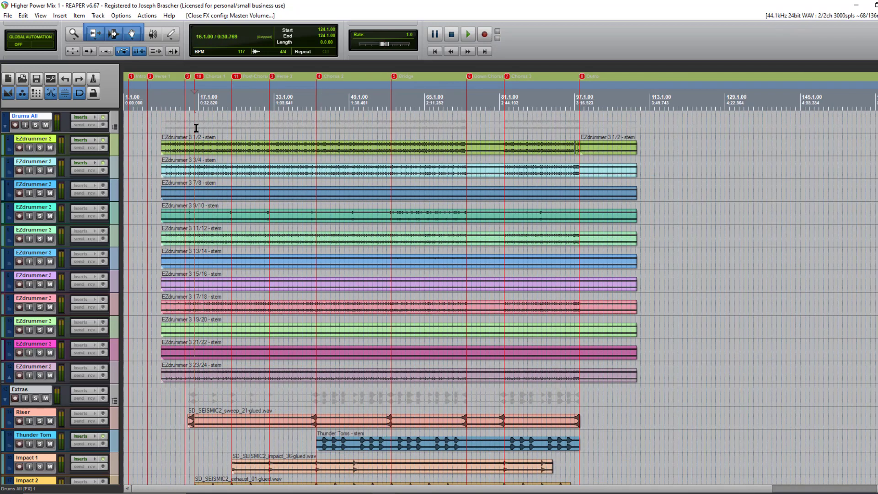
{"action": "scroll", "coordinate": [202, 131], "scroll_direction": "up", "scroll_amount": 2}
{"action": "scroll", "coordinate": [202, 131], "scroll_direction": "down", "scroll_amount": 2}
{"action": "scroll", "coordinate": [218, 151], "scroll_direction": "up", "scroll_amount": 2}
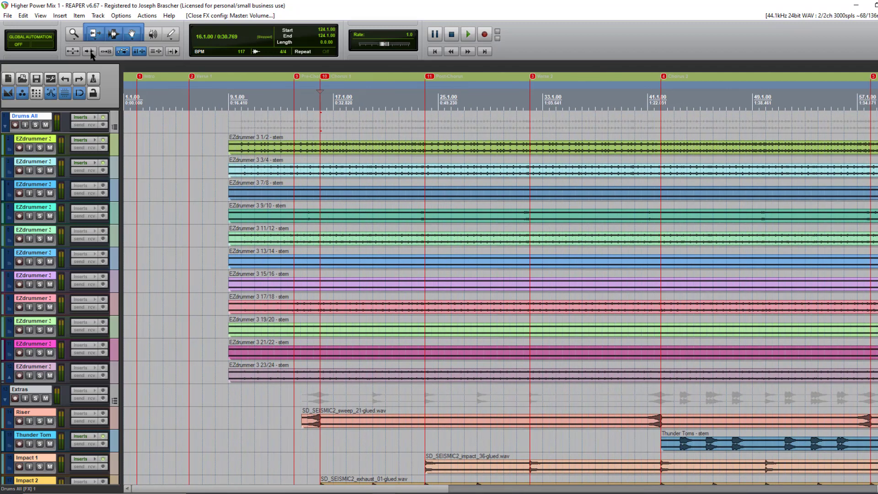
{"action": "left_click", "coordinate": [38, 15]}
{"action": "left_click", "coordinate": [27, 53]}
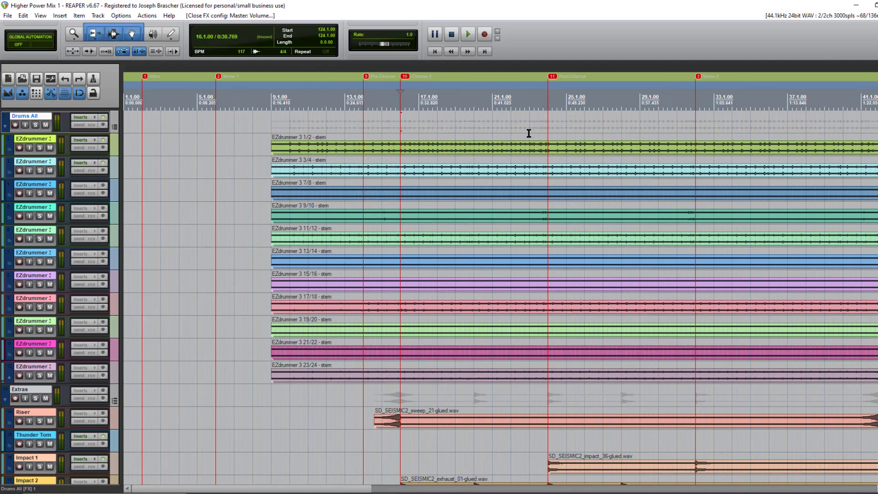
Step: Move the play position to bar 81 at the start of Chorus 3
{"action": "scroll", "coordinate": [529, 133], "scroll_direction": "down", "scroll_amount": 3}
{"action": "left_click", "coordinate": [506, 122]}
{"action": "scroll", "coordinate": [515, 121], "scroll_direction": "down", "scroll_amount": 3}
{"action": "left_click", "coordinate": [658, 121]}
{"action": "scroll", "coordinate": [533, 123], "scroll_direction": "up", "scroll_amount": 6}
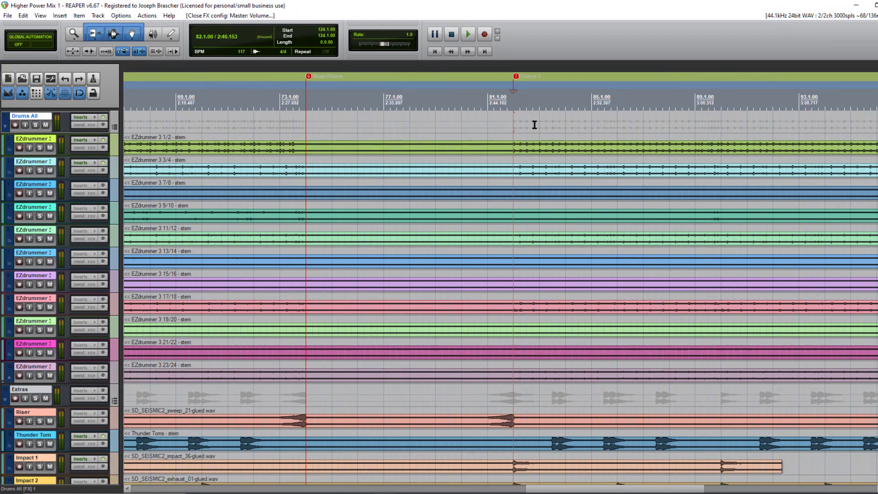
{"action": "left_click", "coordinate": [490, 118]}
Step: Play the mix from bar 81 and stop it again
{"action": "key", "text": "space"}
{"action": "scroll", "coordinate": [499, 122], "scroll_direction": "down", "scroll_amount": 1}
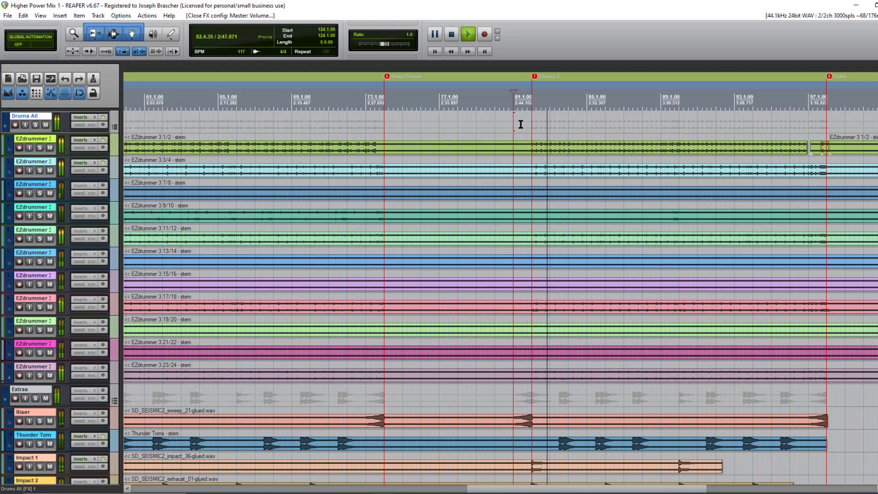
{"action": "scroll", "coordinate": [520, 124], "scroll_direction": "down", "scroll_amount": 1}
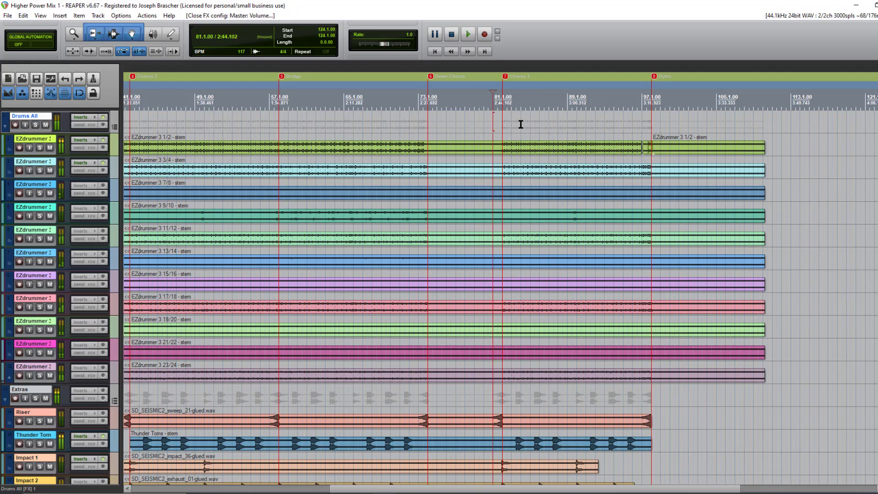
{"action": "key", "text": "space"}
Step: Set the play position to 81.3.00
{"action": "left_click", "coordinate": [499, 123]}
{"action": "scroll", "coordinate": [543, 138], "scroll_direction": "up", "scroll_amount": 3}
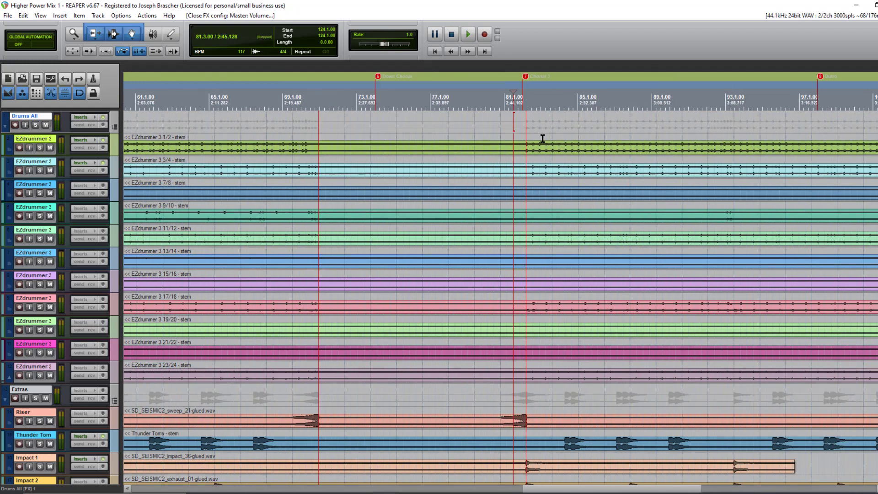
{"action": "scroll", "coordinate": [542, 138], "scroll_direction": "down", "scroll_amount": 2}
{"action": "left_click", "coordinate": [40, 16]}
Step: Bypass all master-bus effects in the full mixer, then close the mixer
{"action": "left_click", "coordinate": [49, 50]}
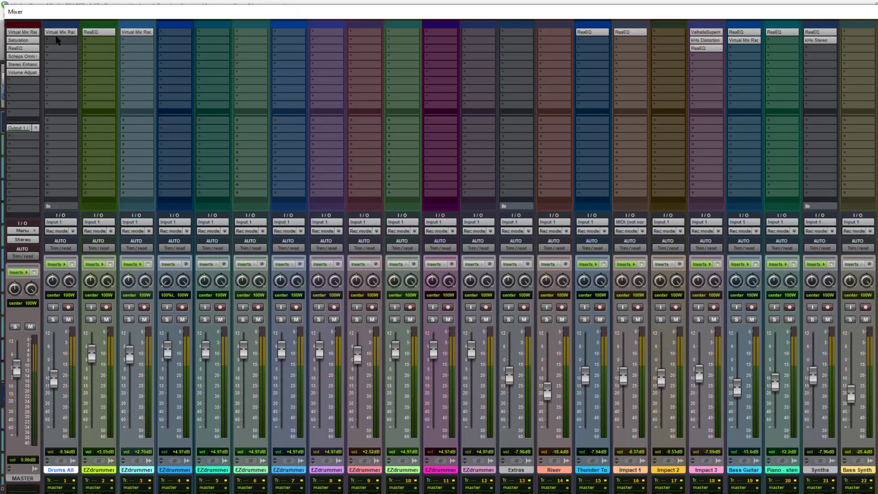
{"action": "left_click", "coordinate": [35, 273]}
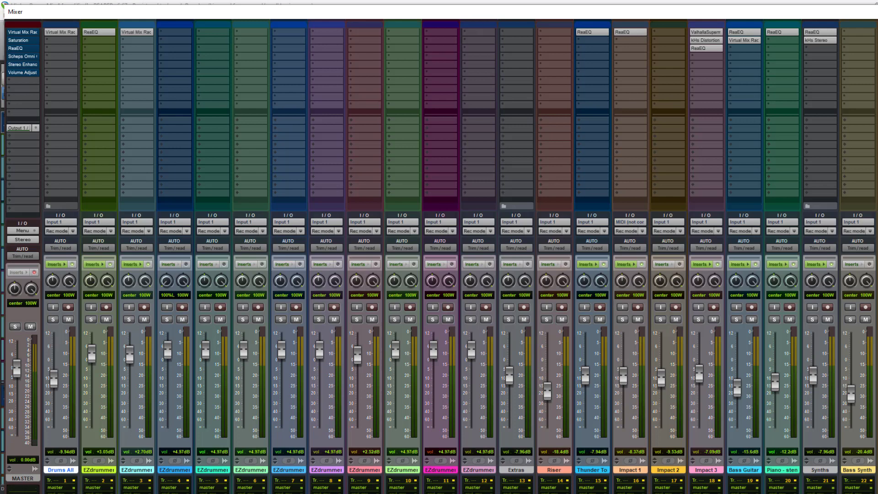
{"action": "key", "text": "ctrl+m"}
Step: Play the mix from 80.4.00 with master effects bypassed, then stop
{"action": "left_click", "coordinate": [504, 118]}
{"action": "left_click", "coordinate": [495, 120]}
{"action": "key", "text": "space"}
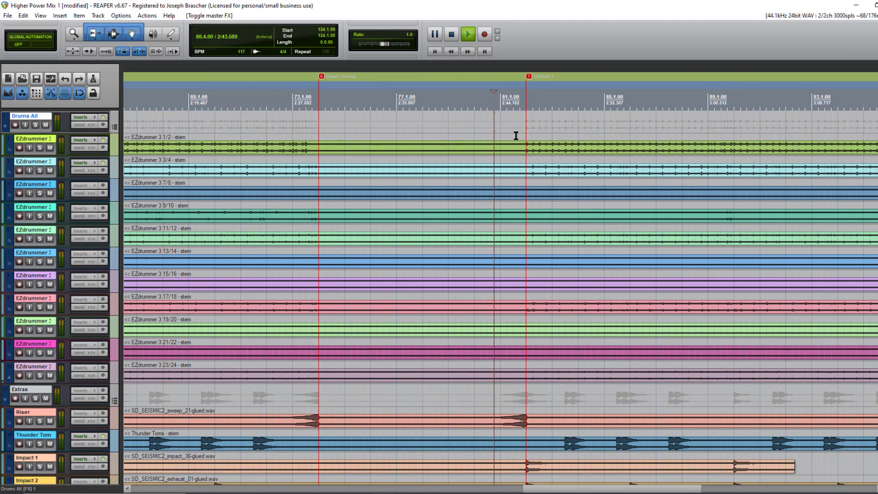
{"action": "scroll", "coordinate": [519, 130], "scroll_direction": "down", "scroll_amount": 2}
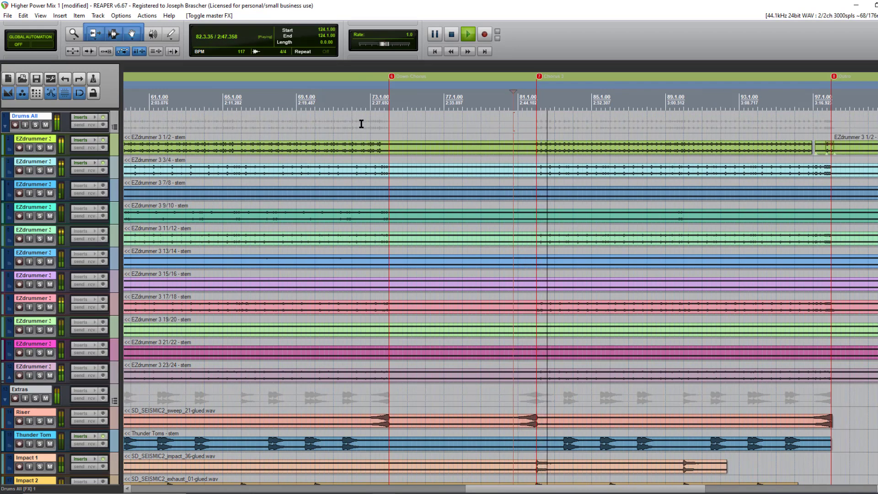
{"action": "scroll", "coordinate": [510, 126], "scroll_direction": "down", "scroll_amount": 2}
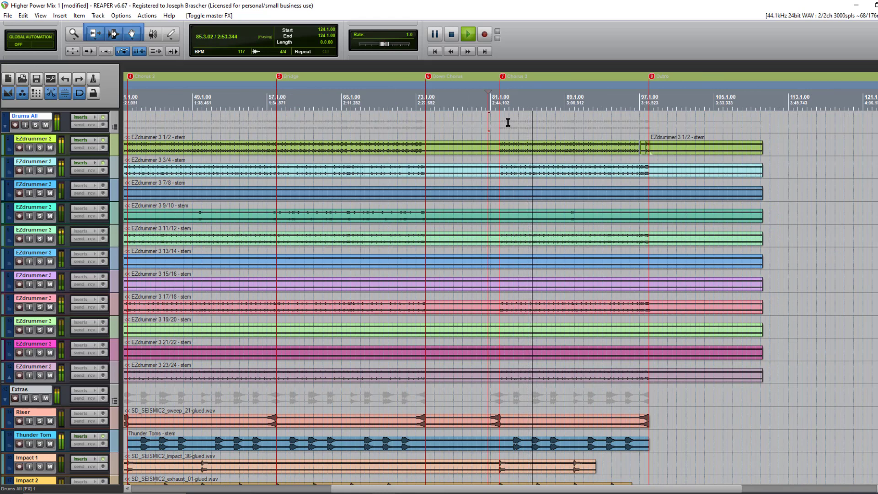
{"action": "key", "text": "space"}
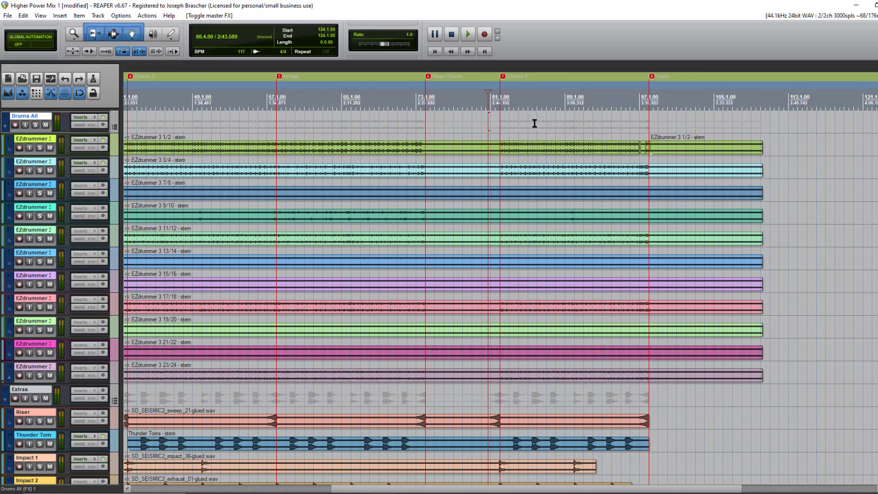
Step: Open the master channel in a floating mixer and set the play position to 81.3.00
{"action": "left_click", "coordinate": [40, 16]}
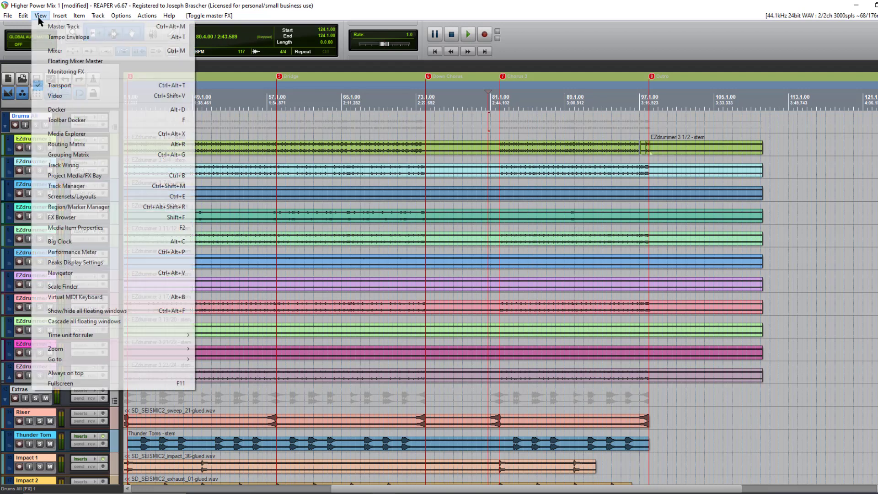
{"action": "left_click", "coordinate": [64, 26]}
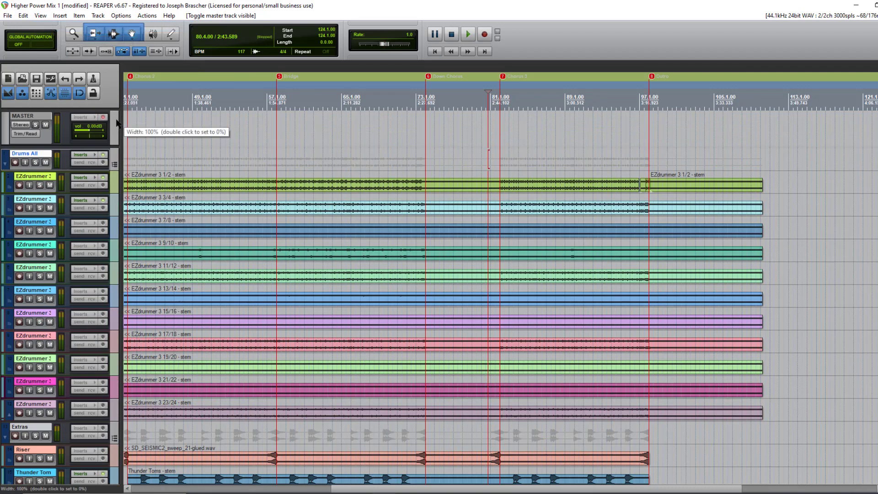
{"action": "key", "text": "ctrl+alt+m"}
{"action": "left_click", "coordinate": [40, 16]}
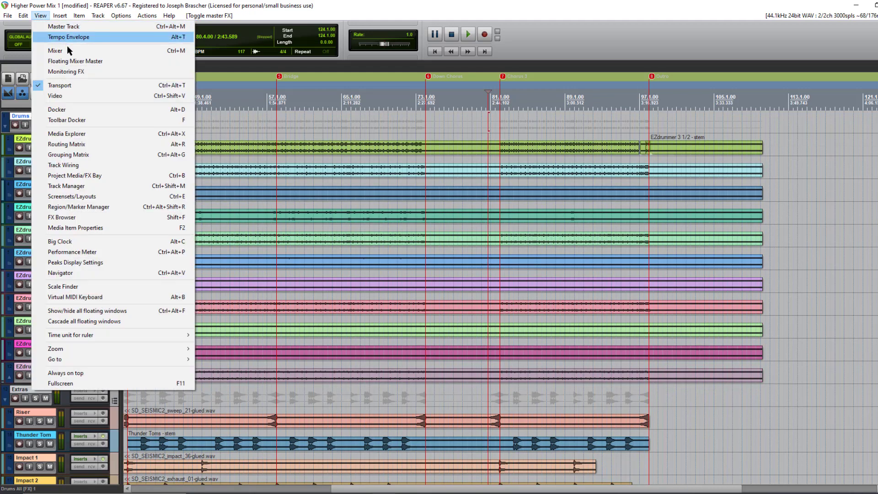
{"action": "left_click", "coordinate": [68, 61]}
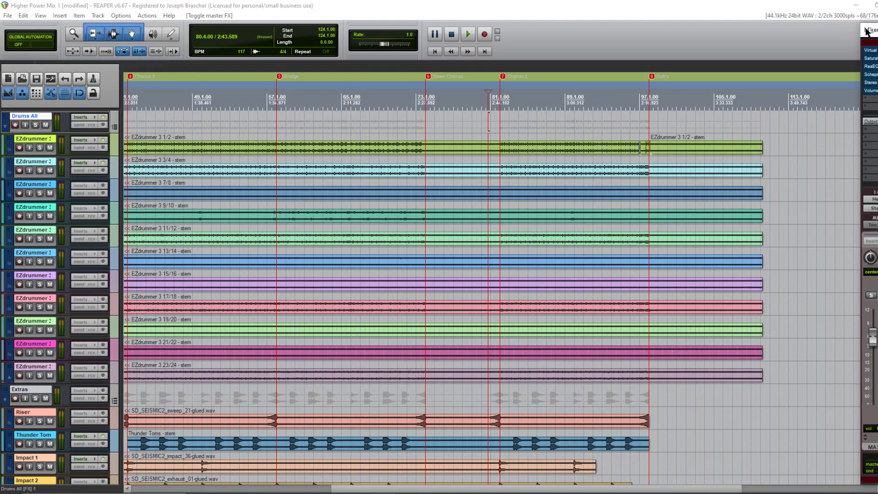
{"action": "left_click_drag", "start_coordinate": [867, 32], "coordinate": [803, 39]}
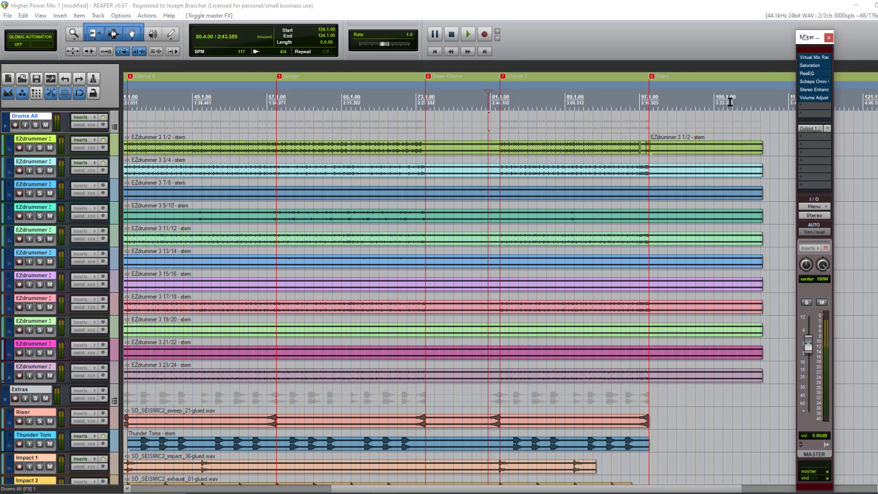
{"action": "left_click", "coordinate": [495, 133]}
{"action": "scroll", "coordinate": [495, 132], "scroll_direction": "up", "scroll_amount": 1}
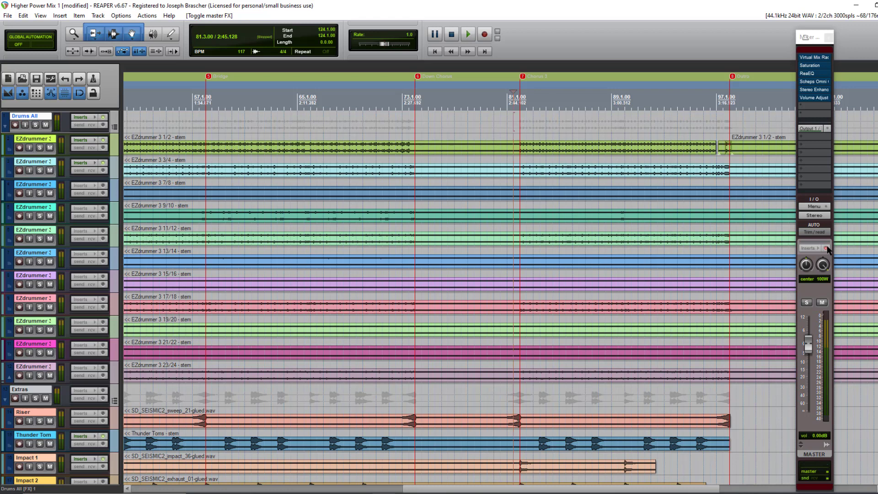
Step: Un-bypass the master effects chain from its FX list options
{"action": "right_click", "coordinate": [818, 60]}
{"action": "left_click", "coordinate": [789, 220]}
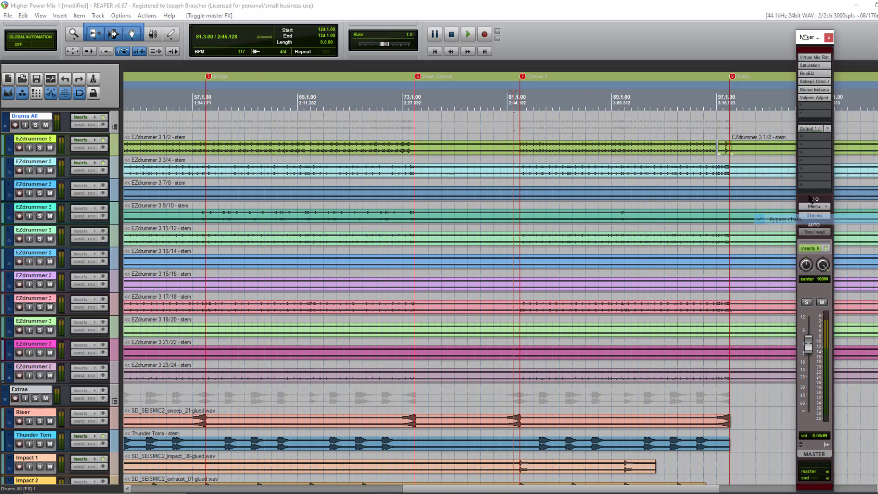
{"action": "left_click", "coordinate": [824, 59], "text": "shift"}
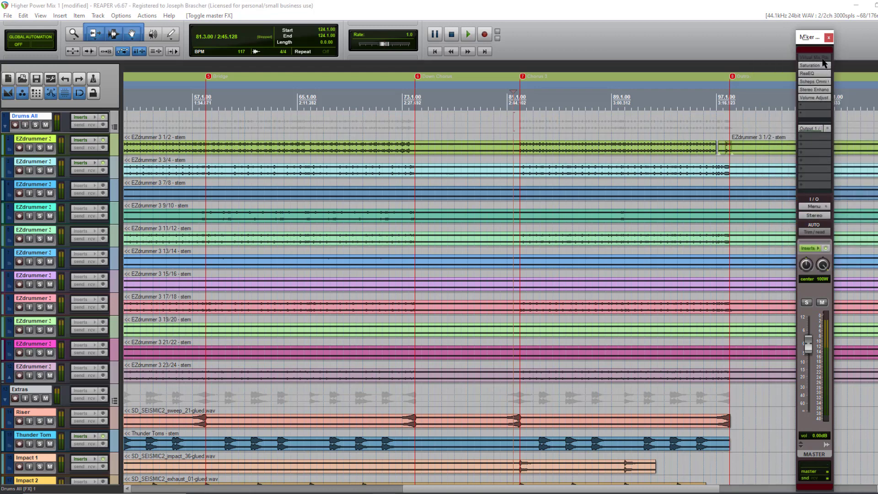
{"action": "left_click", "coordinate": [816, 60]}
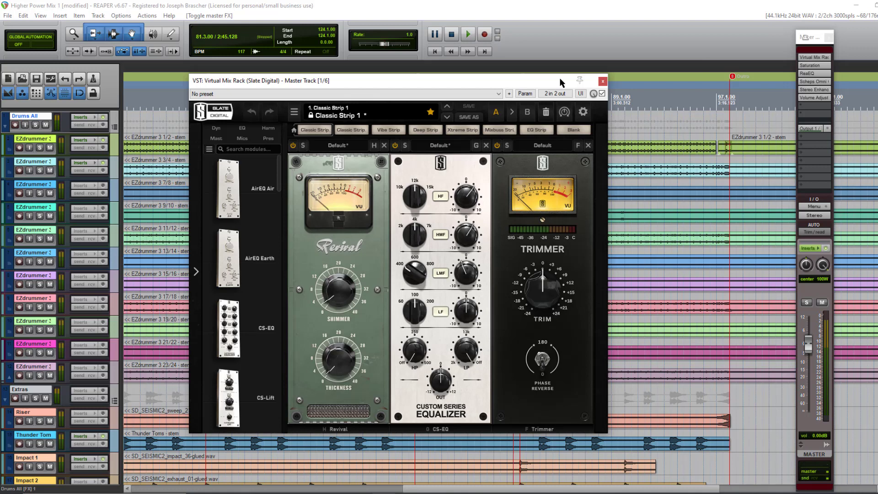
{"action": "left_click_drag", "start_coordinate": [524, 86], "coordinate": [539, 82]}
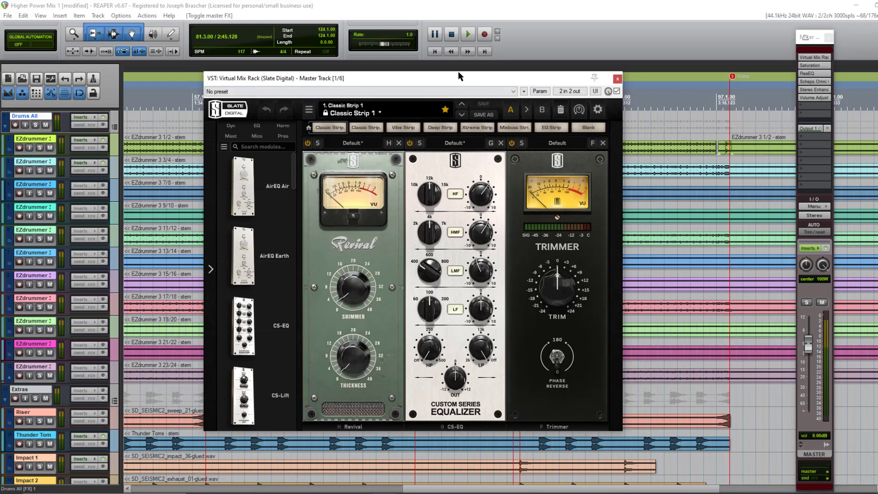
{"action": "left_click_drag", "start_coordinate": [460, 75], "coordinate": [503, 103]}
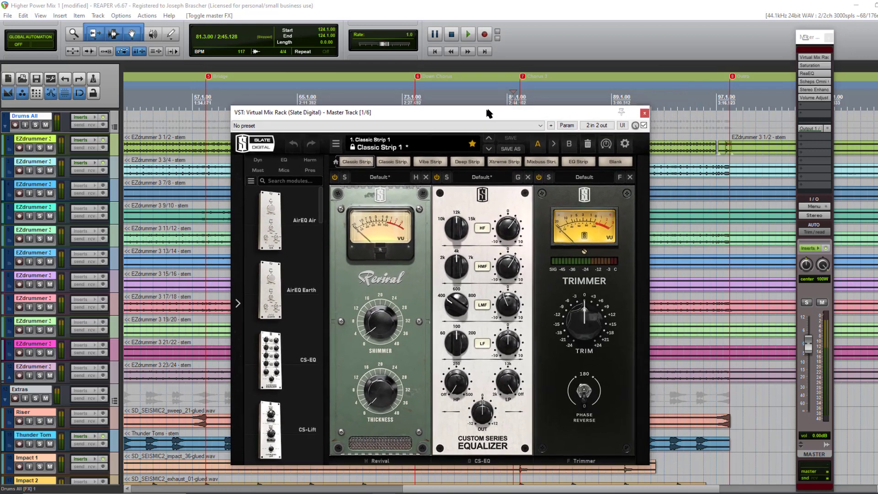
{"action": "mouse_move", "coordinate": [483, 112]}
{"action": "left_mouse_down"}
{"action": "mouse_move", "coordinate": [484, 123]}
{"action": "mouse_move", "coordinate": [485, 96]}
{"action": "left_mouse_up"}
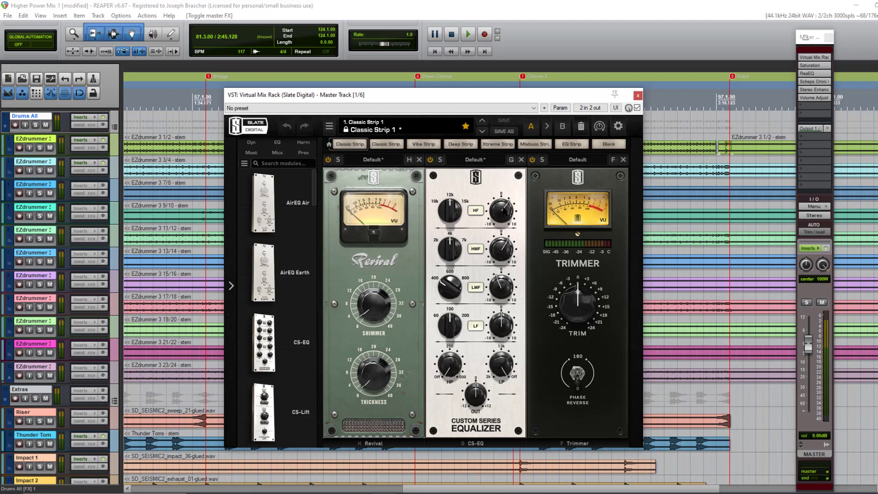
Step: Play the song while toggling the Virtual Mix Rack bypass off and on twice, then stop
{"action": "mouse_move", "coordinate": [506, 211]}
{"action": "mouse_move", "coordinate": [509, 241]}
{"action": "mouse_move", "coordinate": [507, 289]}
{"action": "left_click_drag", "start_coordinate": [558, 97], "coordinate": [574, 77]}
{"action": "key", "text": "space"}
{"action": "left_click", "coordinate": [642, 91]}
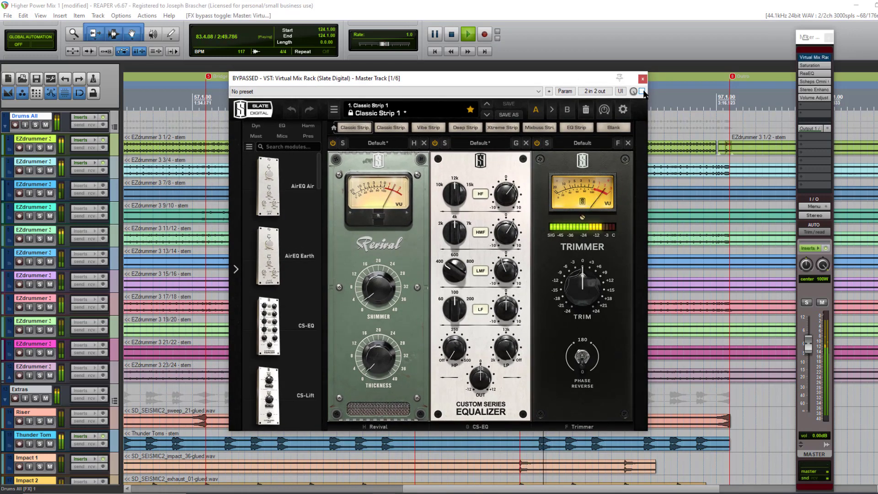
{"action": "left_click", "coordinate": [642, 91]}
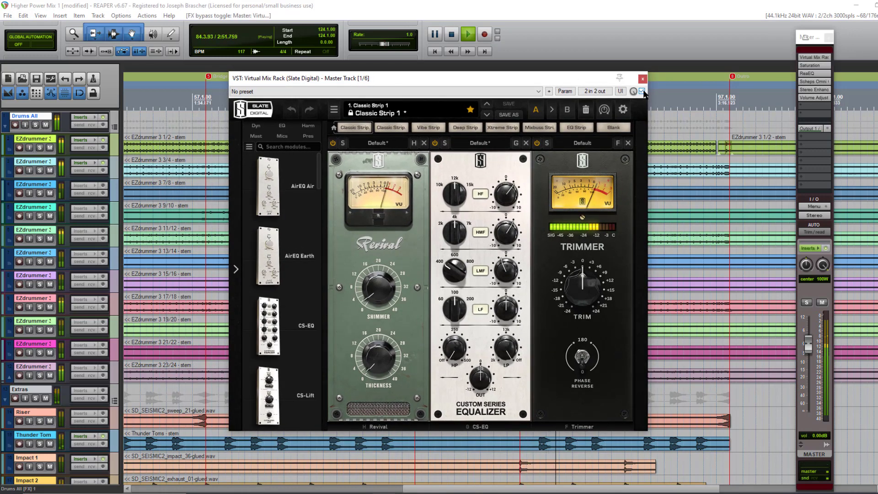
{"action": "left_click", "coordinate": [642, 91]}
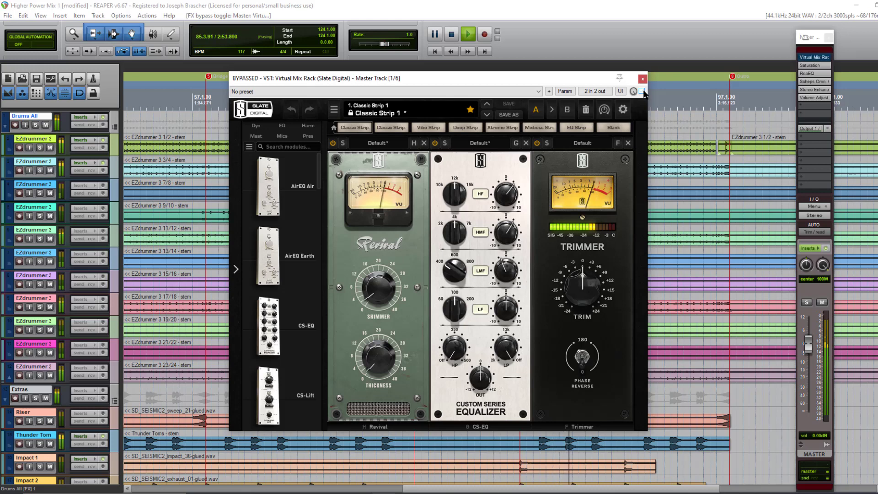
{"action": "left_click", "coordinate": [642, 91]}
{"action": "key", "text": "space"}
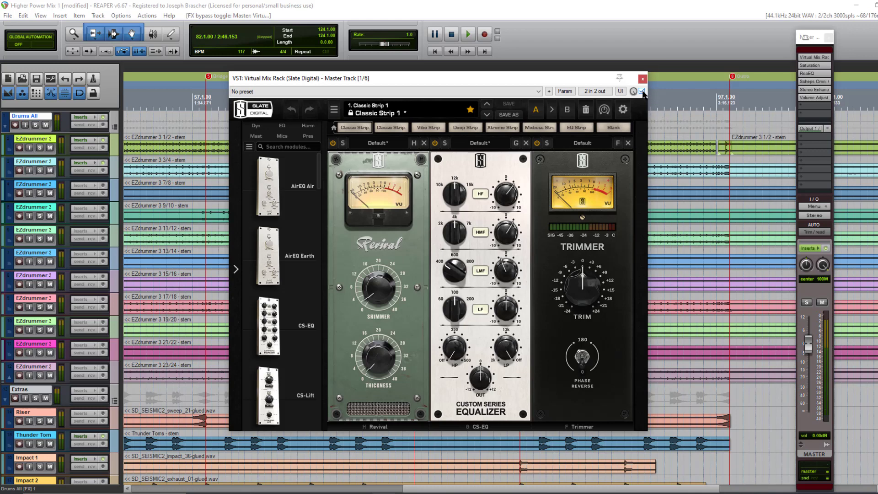
Step: Raise the CS-EQ high-frequency gain to about 5.08 while playing, then set it to 2.36
{"action": "key", "text": "space"}
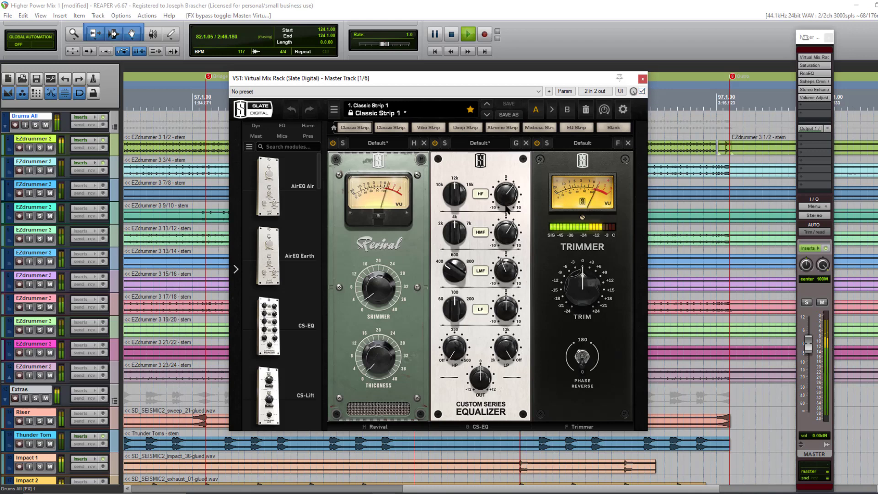
{"action": "mouse_move", "coordinate": [506, 185]}
{"action": "left_mouse_down"}
{"action": "mouse_move", "coordinate": [506, 178]}
{"action": "mouse_move", "coordinate": [509, 202]}
{"action": "left_mouse_up"}
{"action": "key", "text": "space"}
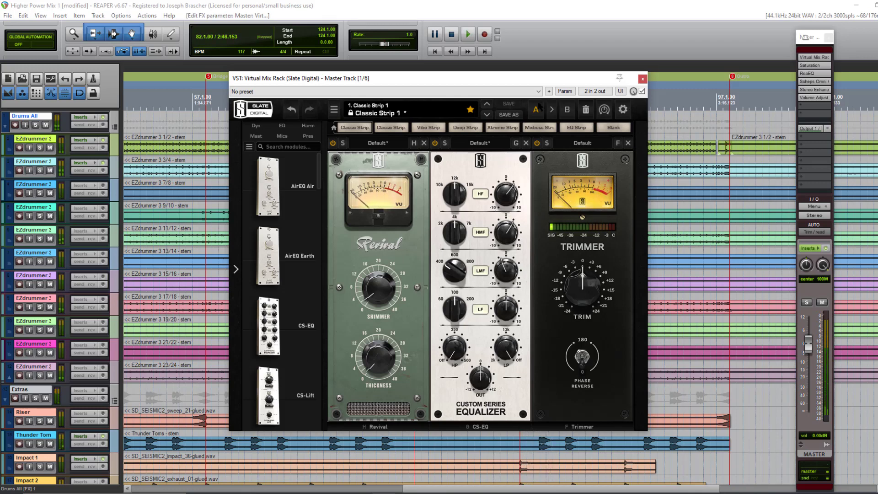
{"action": "left_click_drag", "start_coordinate": [544, 78], "coordinate": [536, 78]}
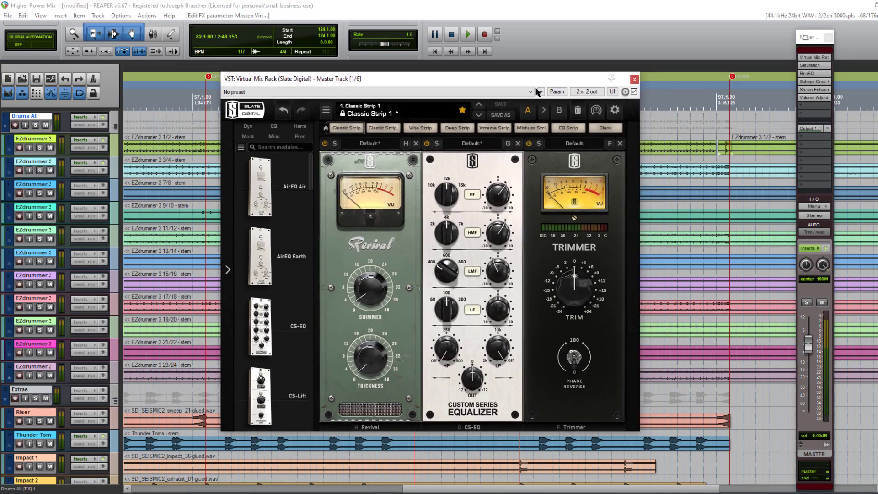
{"action": "left_click_drag", "start_coordinate": [506, 195], "coordinate": [507, 196]}
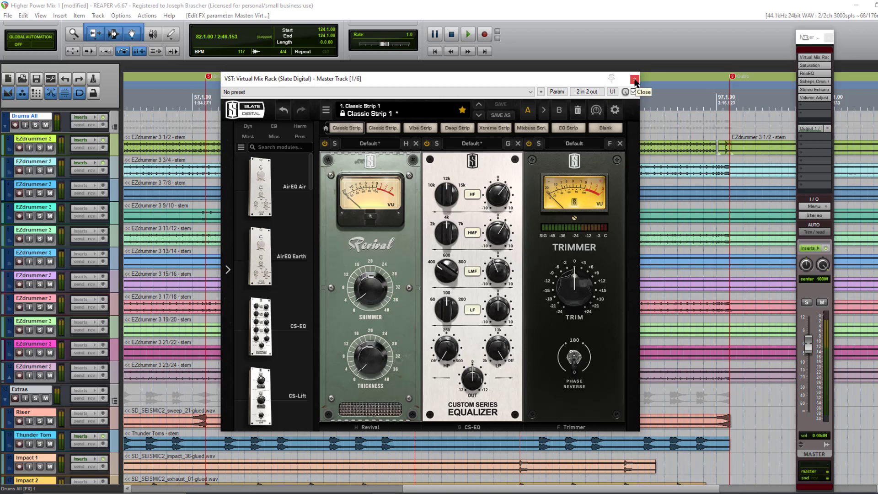
Step: Open the master Saturation plugin and position its window beside the Virtual Mix Rack
{"action": "left_click", "coordinate": [813, 66]}
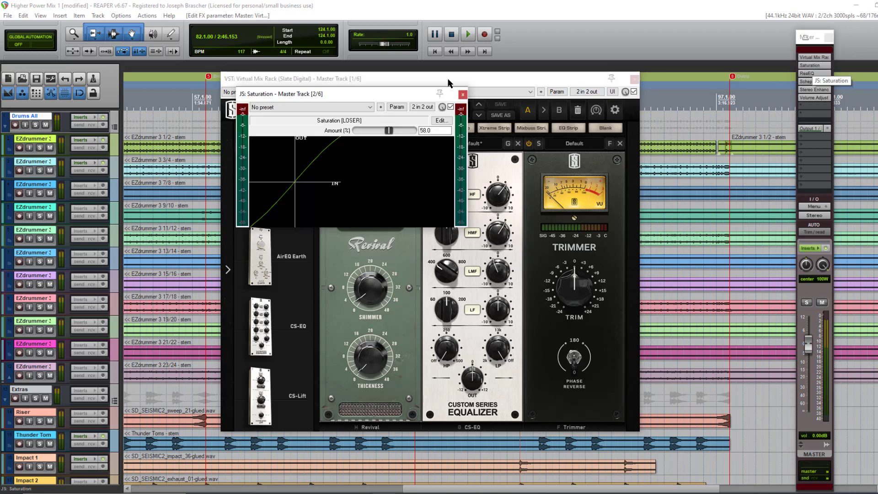
{"action": "left_click_drag", "start_coordinate": [387, 96], "coordinate": [547, 156]}
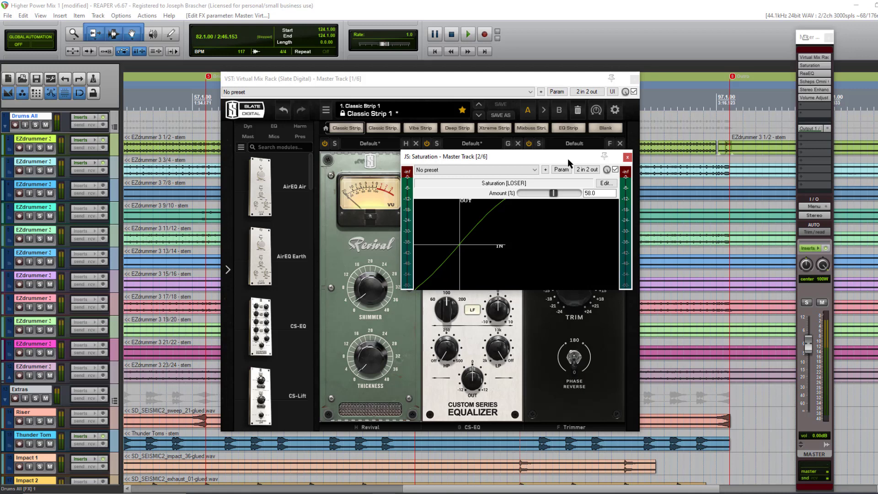
{"action": "left_click_drag", "start_coordinate": [584, 157], "coordinate": [569, 157]}
Step: Play while bypassing and re-enabling Saturation and Virtual Mix Rack, closing both windows before stopping
{"action": "key", "text": "space"}
{"action": "left_click", "coordinate": [600, 169]}
{"action": "left_click", "coordinate": [634, 91]}
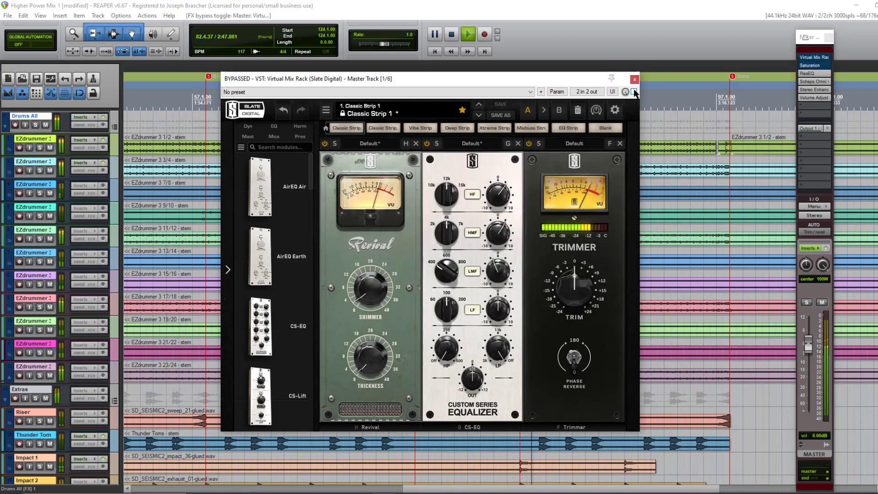
{"action": "left_click", "coordinate": [634, 91]}
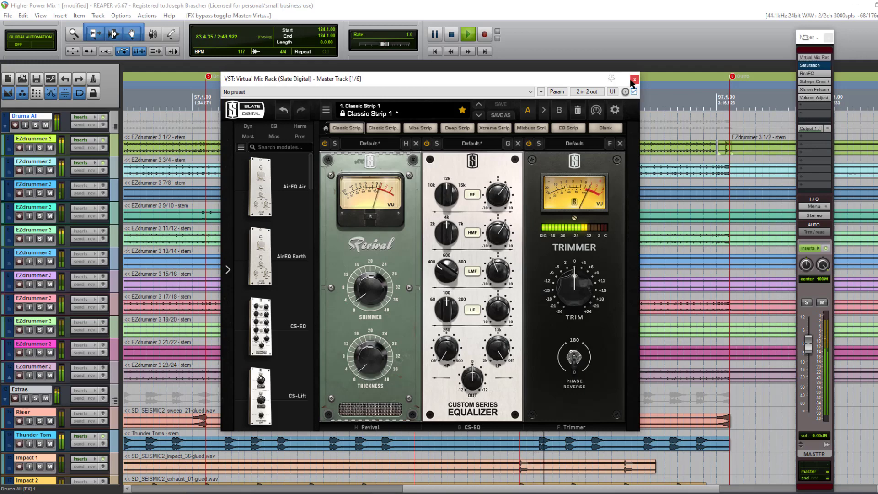
{"action": "left_click", "coordinate": [634, 79]}
{"action": "left_click", "coordinate": [600, 169]}
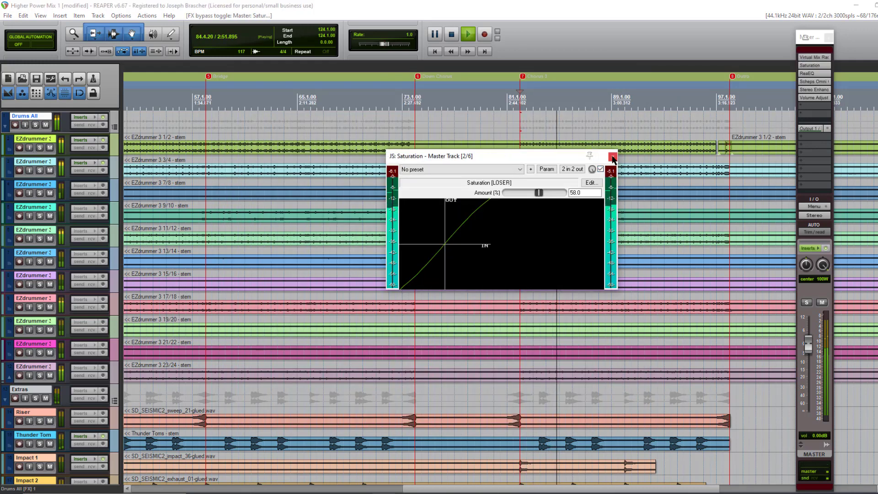
{"action": "left_click", "coordinate": [613, 156]}
{"action": "key", "text": "space"}
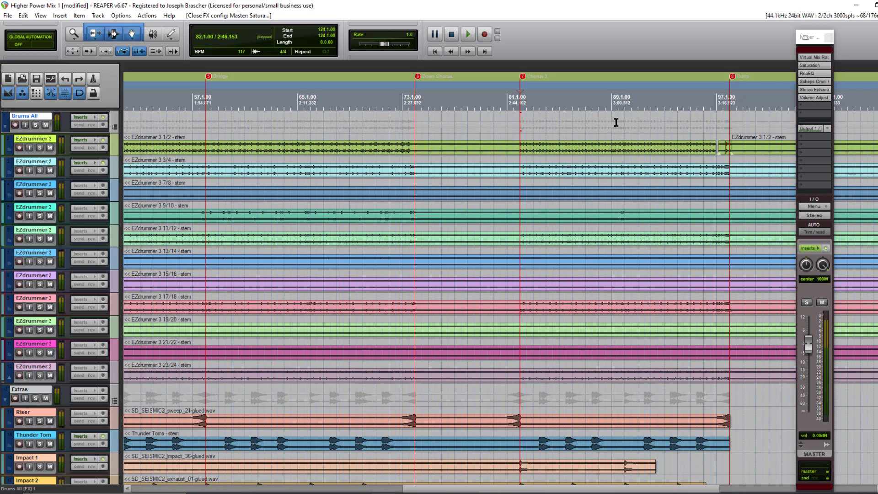
Step: Inspect the master ReaEQ with its 69.2 Hz +3.5 dB low shelf, then close it
{"action": "left_click", "coordinate": [823, 74]}
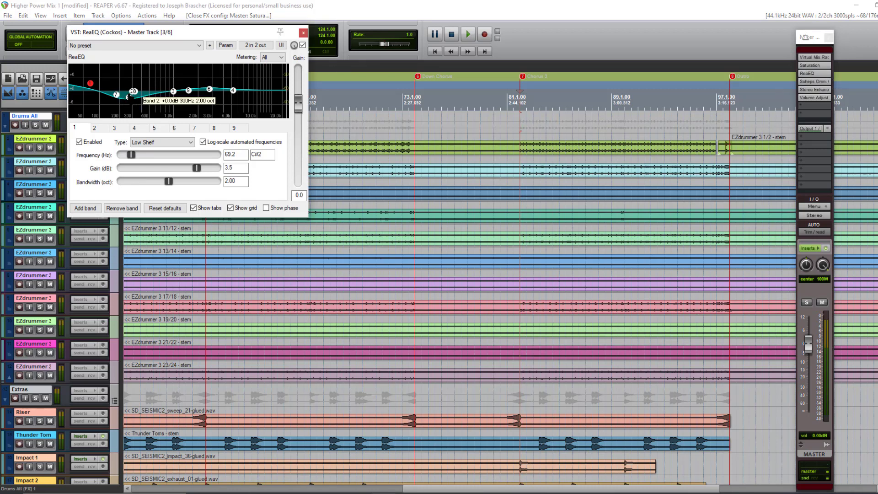
{"action": "mouse_move", "coordinate": [138, 94]}
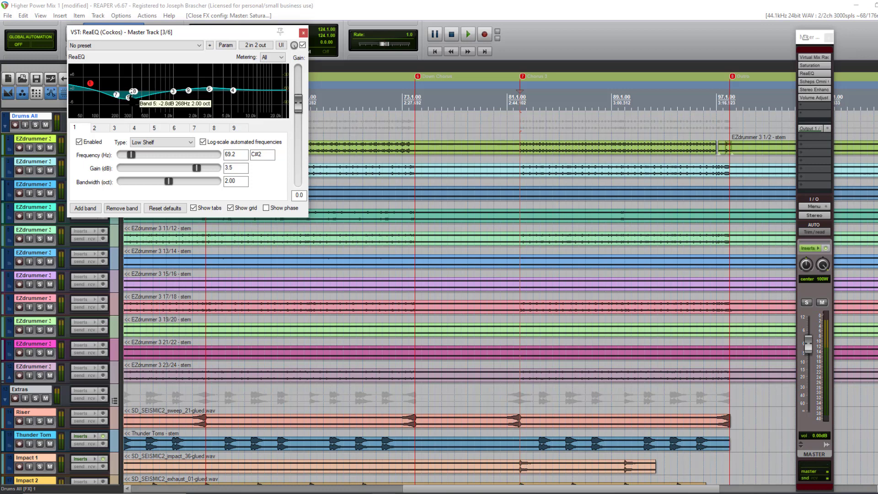
{"action": "mouse_move", "coordinate": [210, 89]}
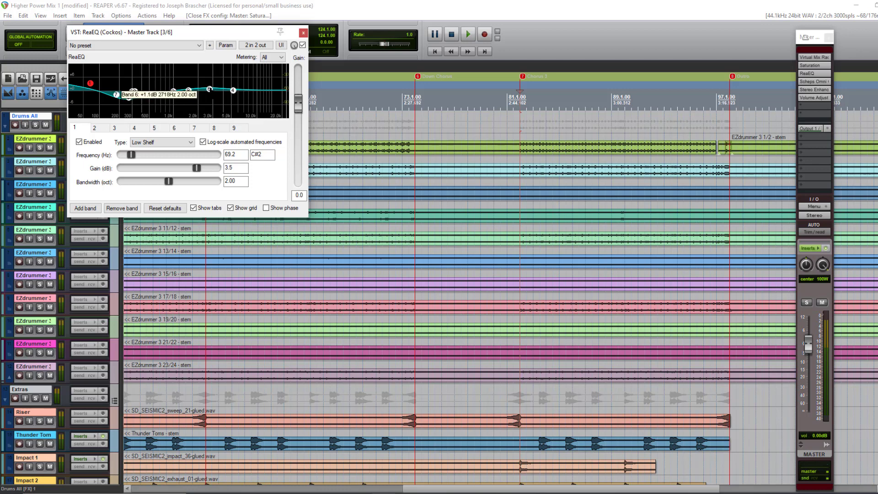
{"action": "mouse_move", "coordinate": [90, 84]}
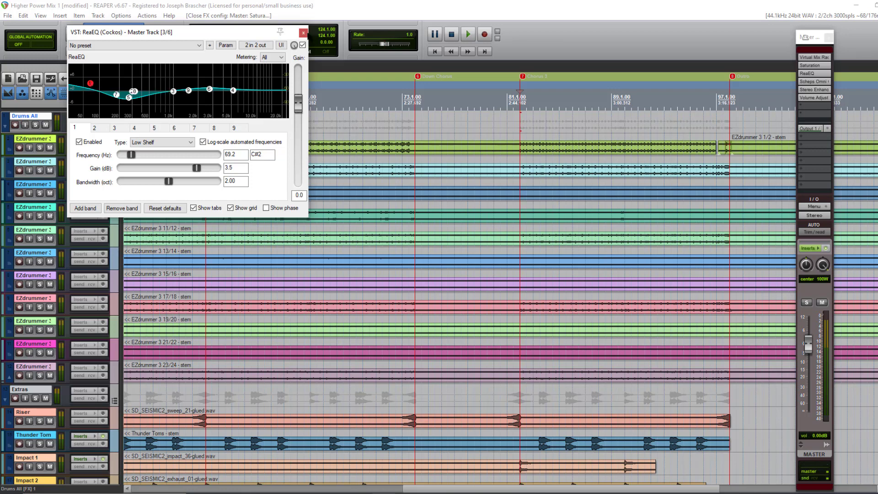
{"action": "left_click", "coordinate": [303, 33]}
Step: Play the song with ReaEQ bypassed, switch it back on, and stop playback
{"action": "right_click", "coordinate": [814, 73]}
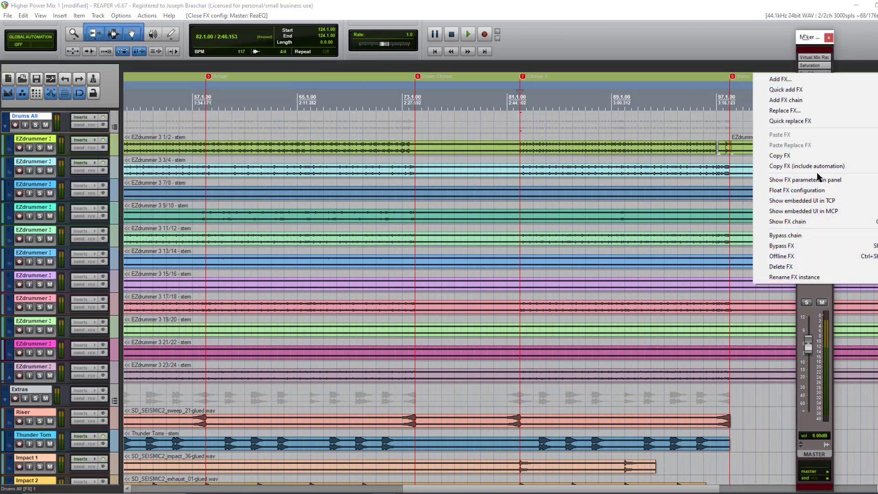
{"action": "left_click", "coordinate": [787, 245]}
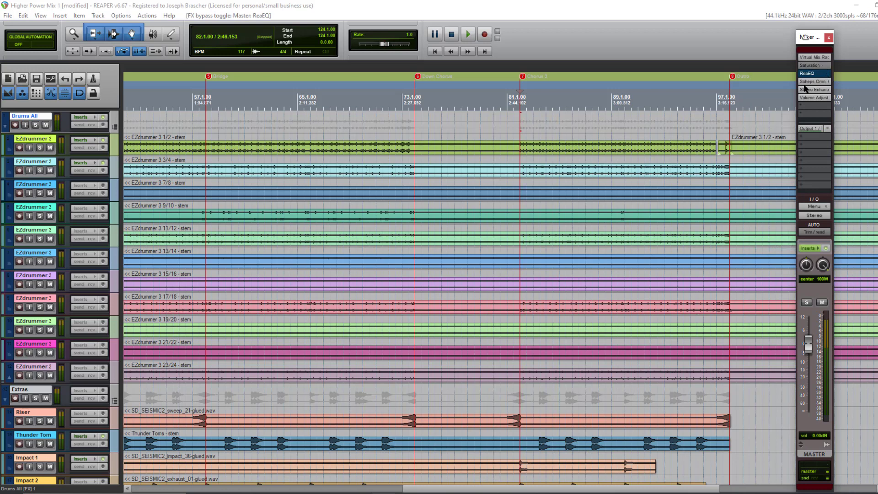
{"action": "key", "text": "space"}
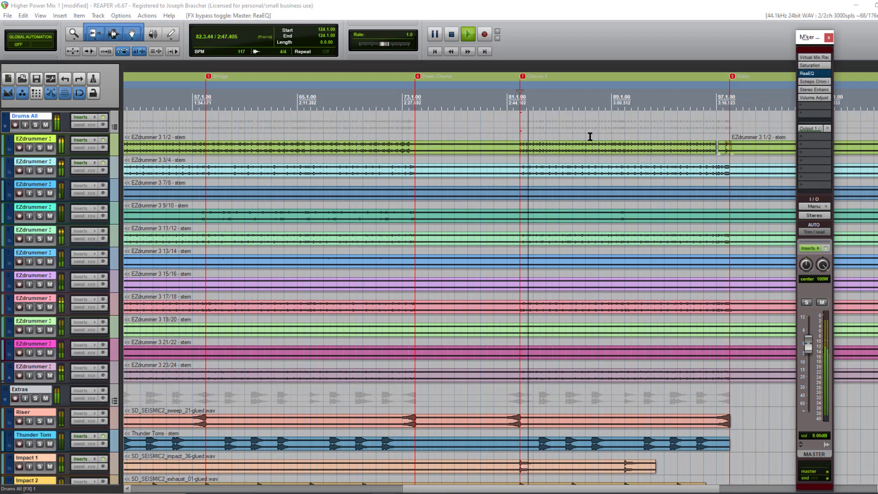
{"action": "right_click", "coordinate": [814, 74]}
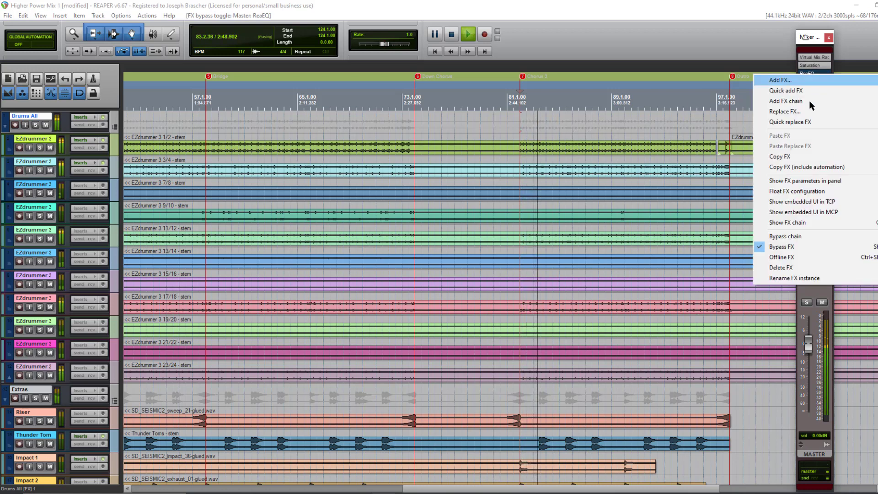
{"action": "left_click", "coordinate": [793, 247]}
{"action": "key", "text": "space"}
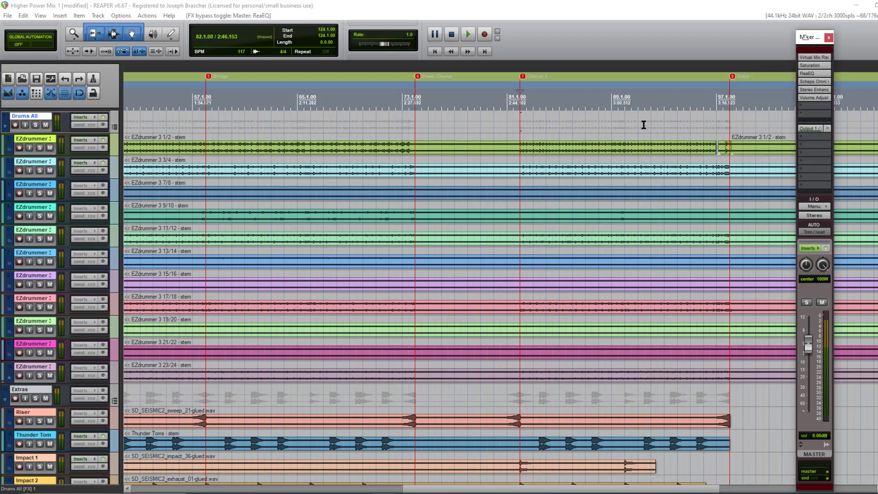
Step: Open the master Scheps Omni Channel and play the mix briefly from bar 89
{"action": "left_click", "coordinate": [813, 88]}
{"action": "left_click_drag", "start_coordinate": [367, 34], "coordinate": [455, 61]}
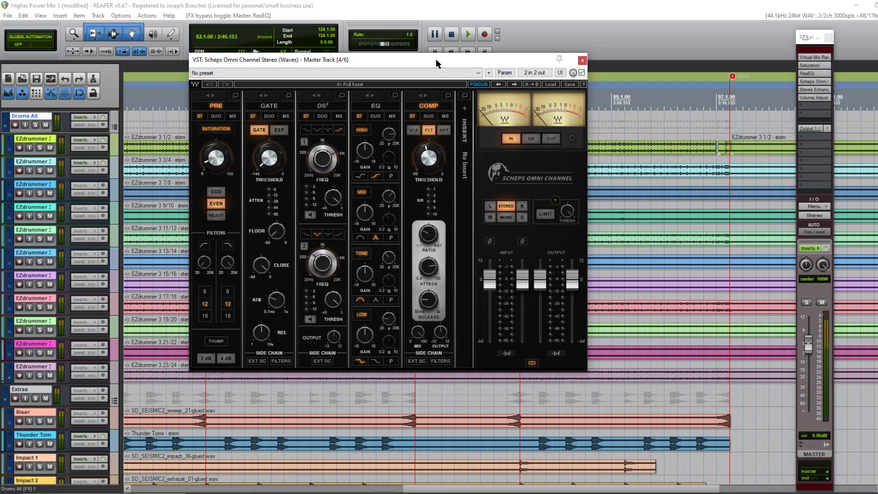
{"action": "left_click", "coordinate": [611, 112]}
{"action": "key", "text": "space"}
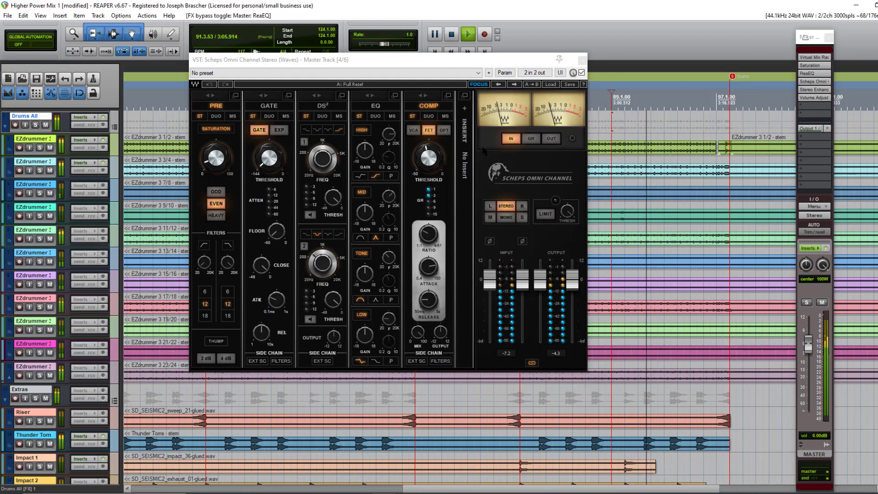
{"action": "key", "text": "space"}
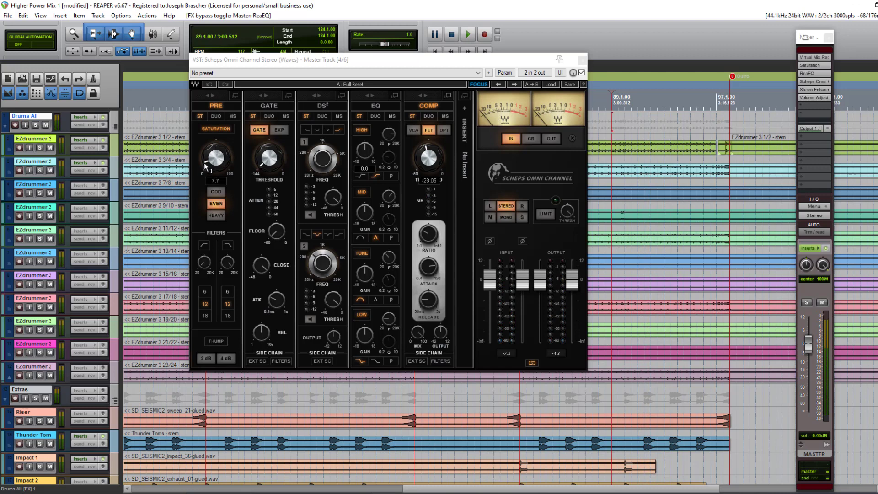
Step: Check the Scheps Omni compressor's Ratio and Release settings
{"action": "mouse_move", "coordinate": [207, 166]}
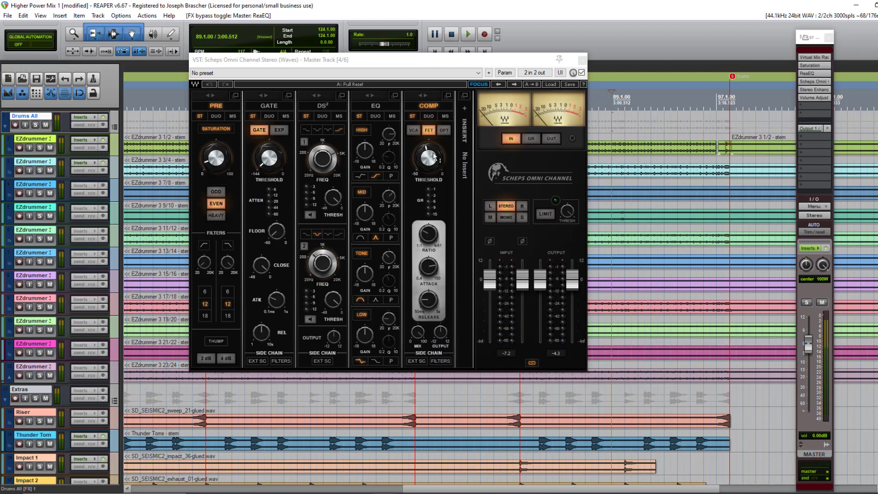
{"action": "left_click", "coordinate": [427, 235]}
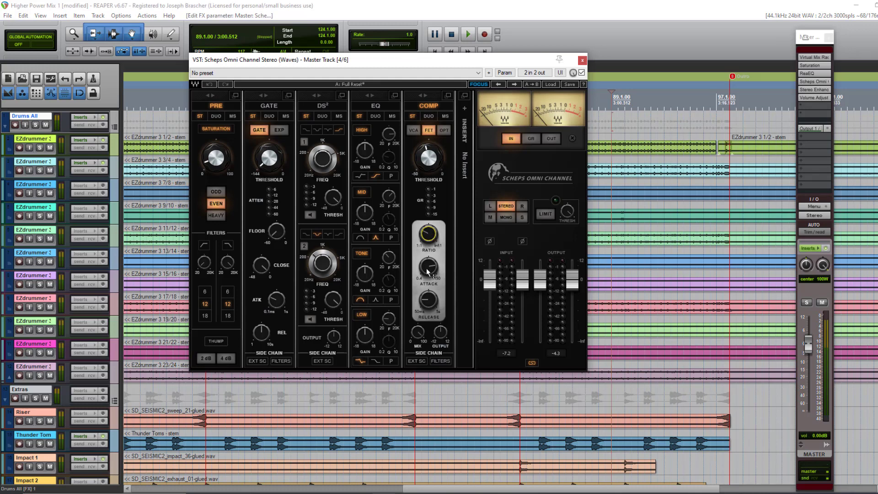
{"action": "left_click", "coordinate": [428, 300]}
{"action": "key", "text": "space"}
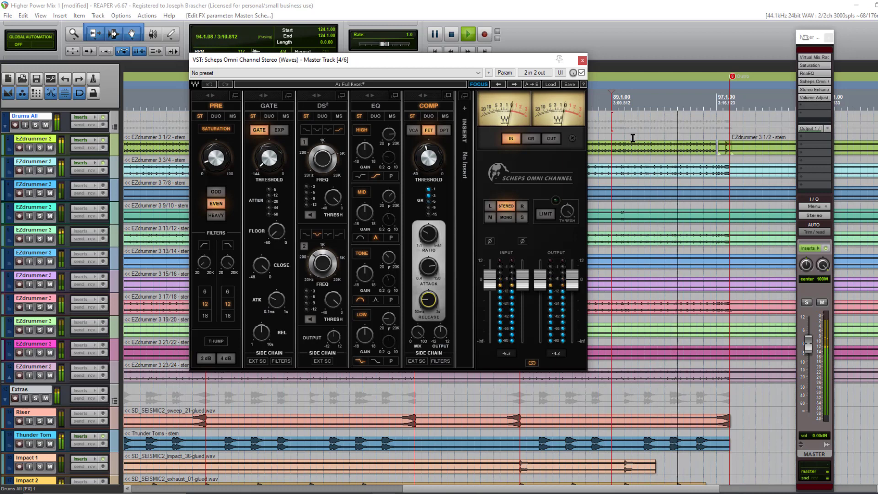
{"action": "key", "text": "space"}
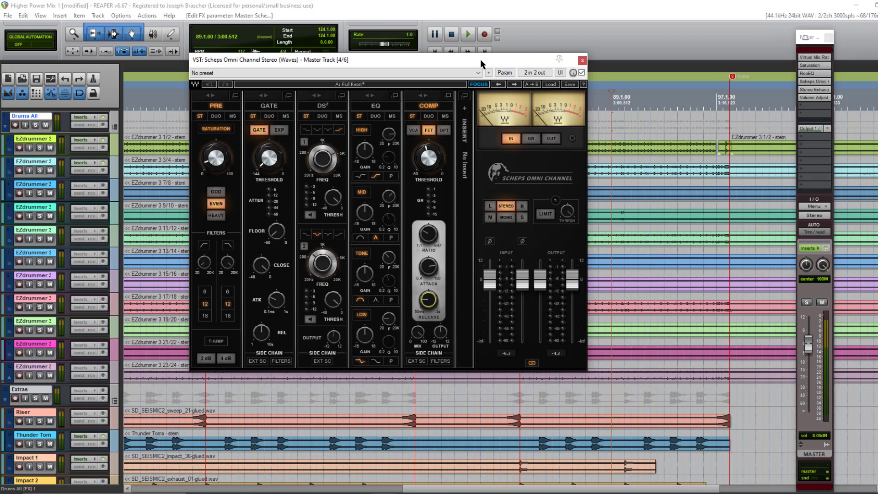
Step: Open the master Stereo Enhancer and Volume Adjustment (-4.8 dB) windows and arrange them
{"action": "left_click", "coordinate": [805, 90]}
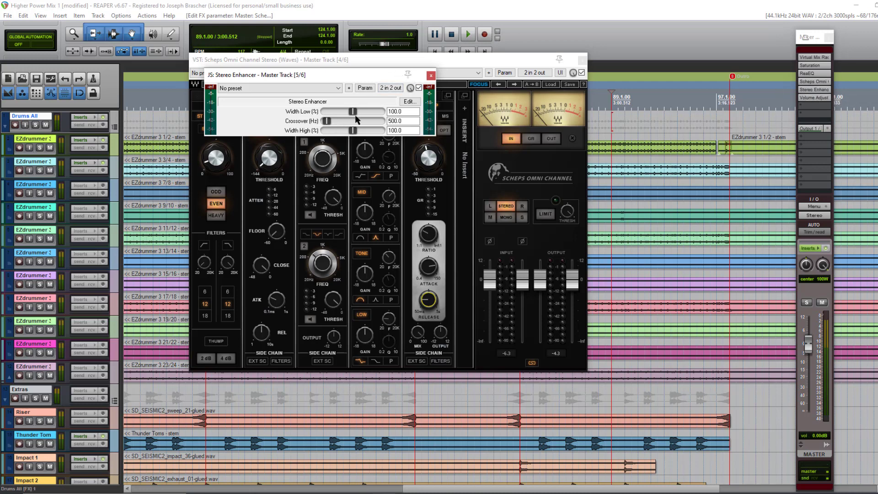
{"action": "left_click_drag", "start_coordinate": [385, 77], "coordinate": [479, 90]}
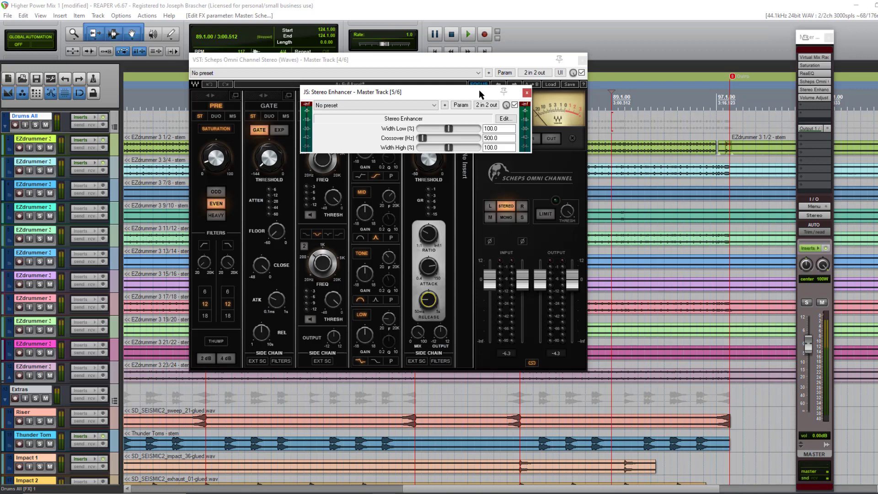
{"action": "left_click", "coordinate": [814, 97]}
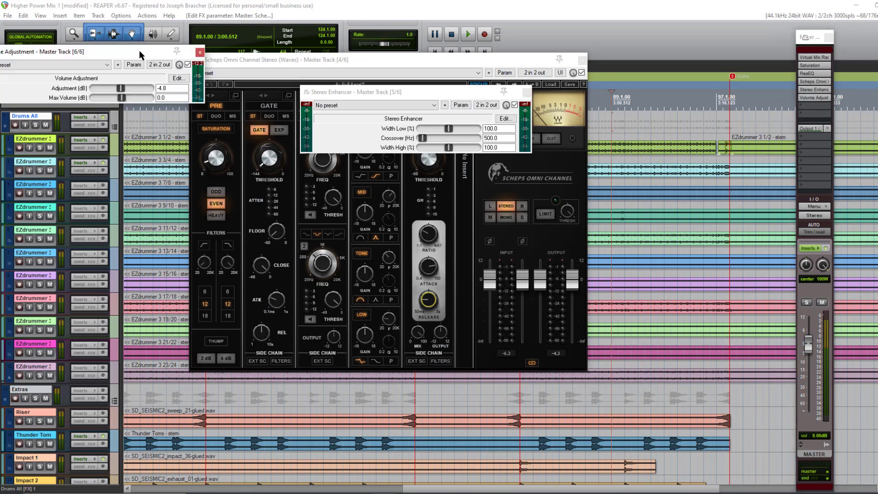
{"action": "left_click_drag", "start_coordinate": [141, 51], "coordinate": [247, 78]}
Step: Close the Volume Adjustment, Stereo Enhancer and Scheps Omni Channel windows
{"action": "left_click", "coordinate": [303, 82]}
{"action": "left_click", "coordinate": [527, 92]}
{"action": "left_click", "coordinate": [581, 60]}
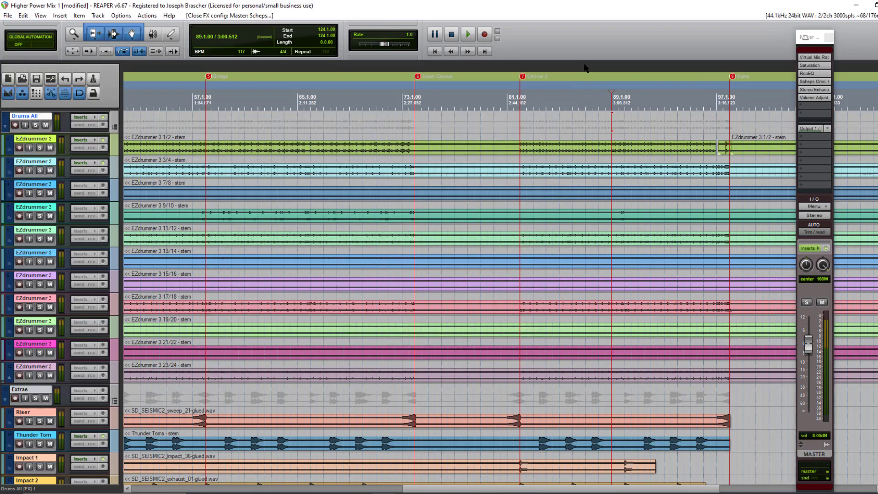
Step: Play from bar 82, bypassing and restoring the master FX chain three times, ending enabled and stopped
{"action": "left_click", "coordinate": [520, 121]}
{"action": "key", "text": "space"}
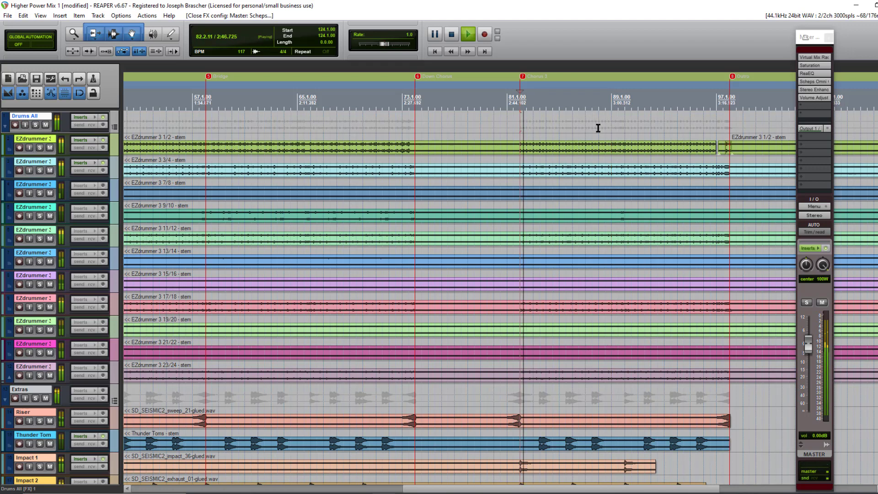
{"action": "left_click", "coordinate": [826, 249]}
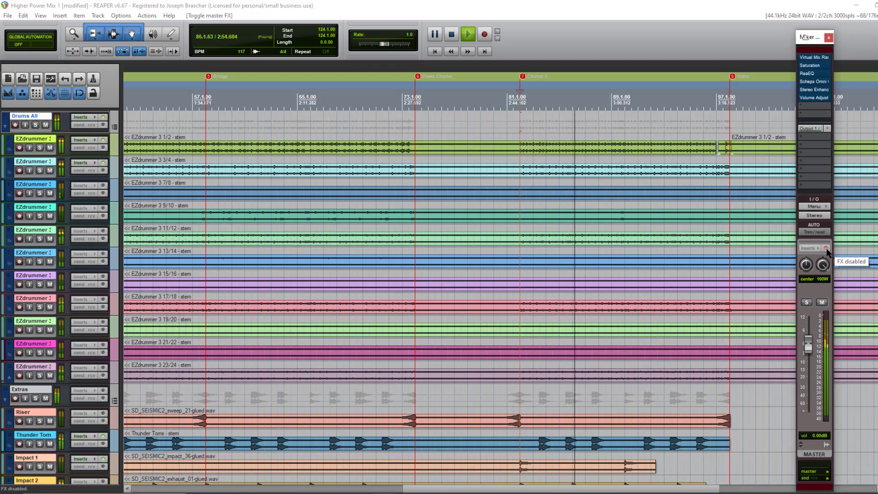
{"action": "left_click", "coordinate": [827, 249]}
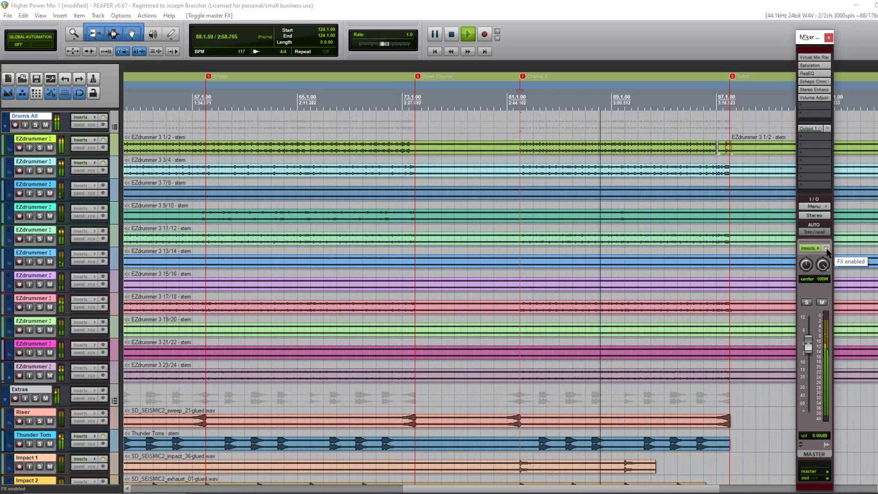
{"action": "left_click", "coordinate": [826, 249]}
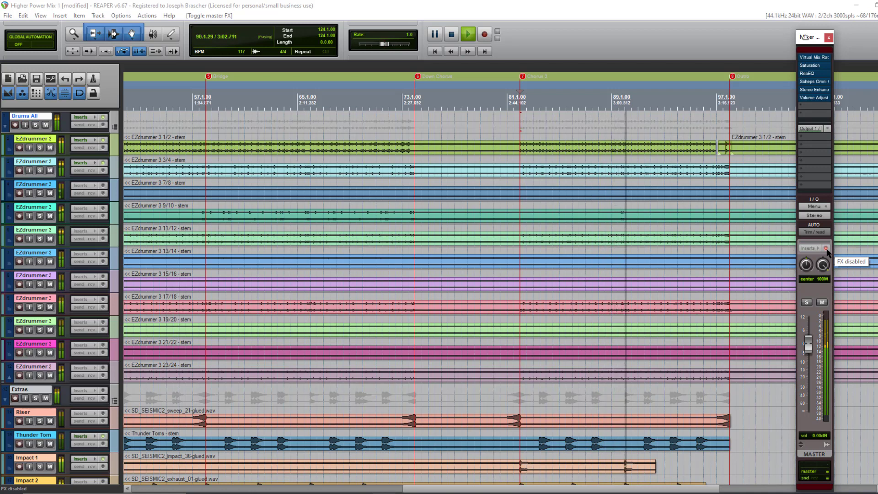
{"action": "left_click", "coordinate": [826, 249]}
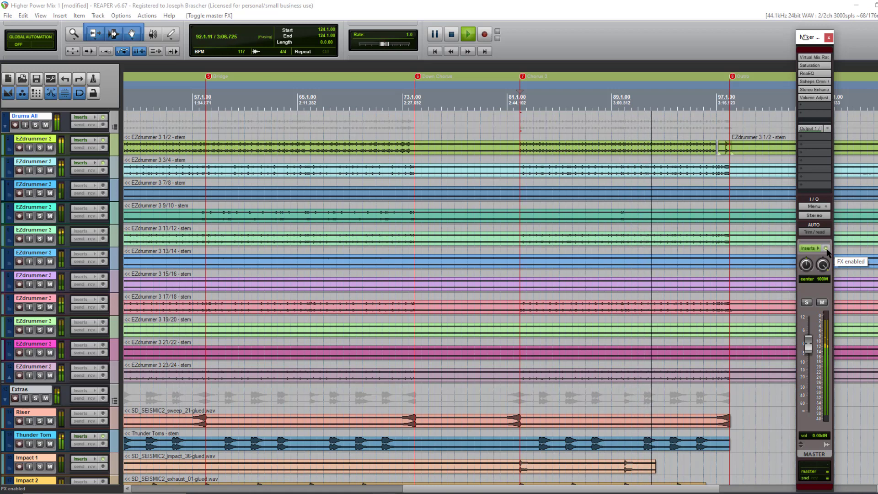
{"action": "left_click", "coordinate": [827, 249]}
{"action": "left_click", "coordinate": [827, 248]}
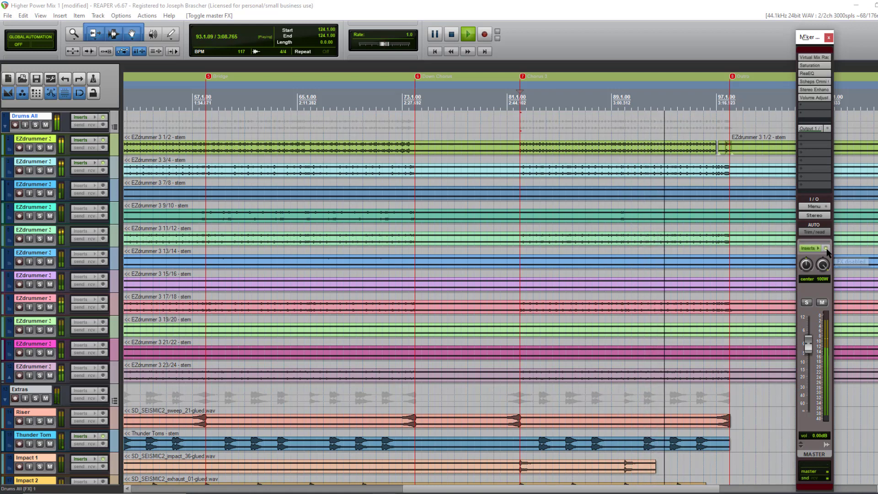
{"action": "key", "text": "space"}
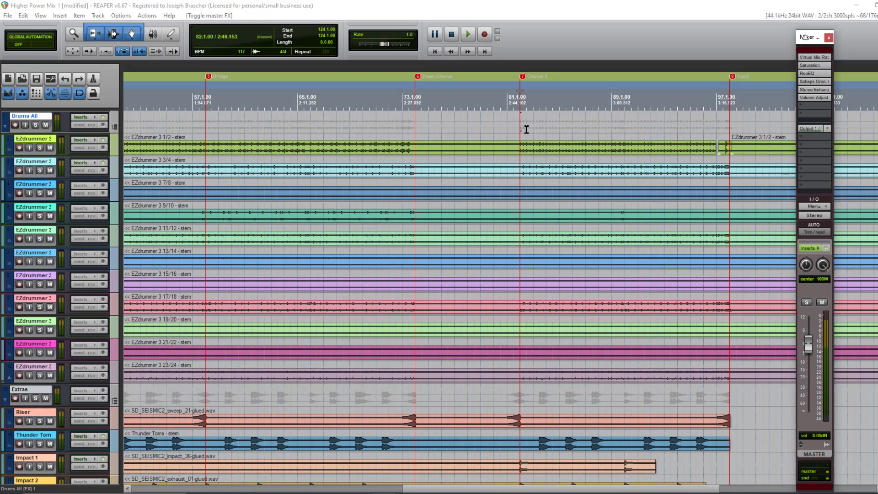
{"action": "scroll", "coordinate": [522, 129], "scroll_direction": "down", "scroll_amount": 3}
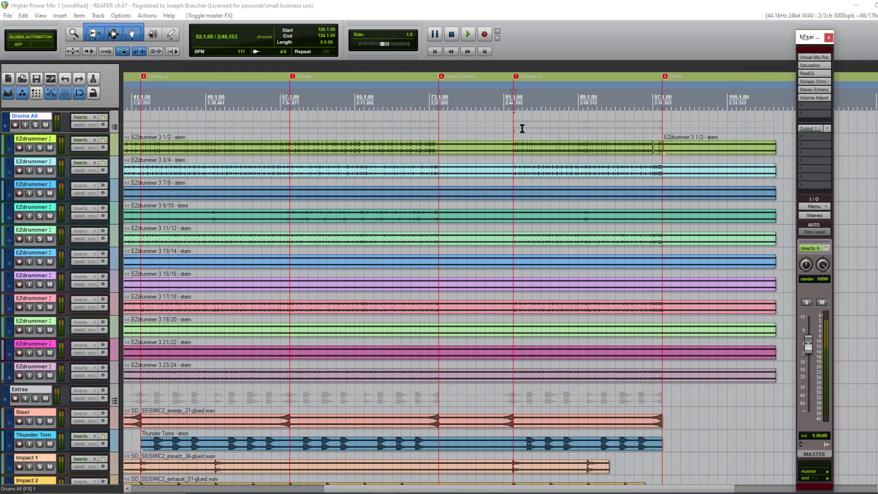
{"action": "scroll", "coordinate": [522, 129], "scroll_direction": "up", "scroll_amount": 3}
{"action": "scroll", "coordinate": [521, 128], "scroll_direction": "down", "scroll_amount": 3}
{"action": "scroll", "coordinate": [522, 129], "scroll_direction": "up", "scroll_amount": 5}
{"action": "scroll", "coordinate": [522, 129], "scroll_direction": "down", "scroll_amount": 2}
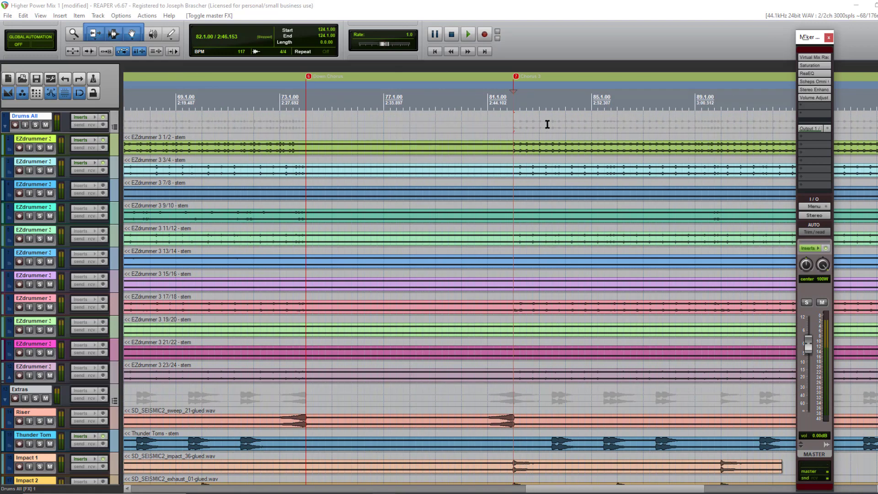
{"action": "scroll", "coordinate": [547, 125], "scroll_direction": "down", "scroll_amount": 3}
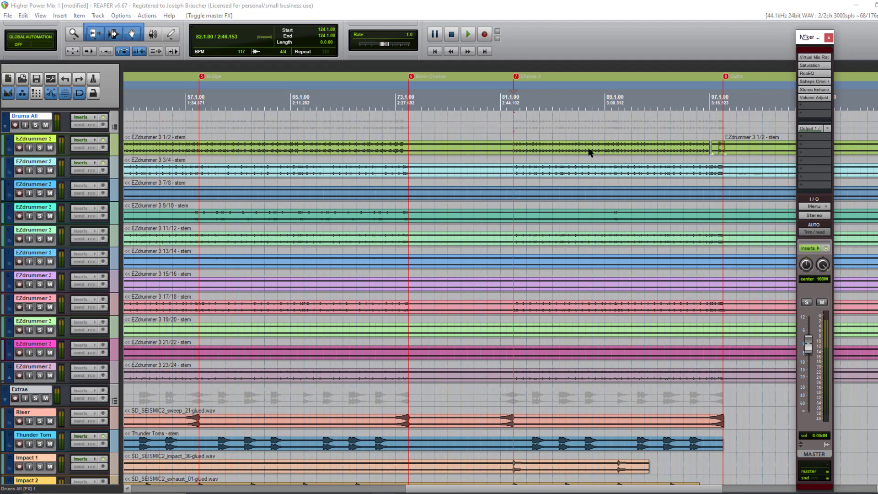
{"action": "mouse_move", "coordinate": [761, 479]}
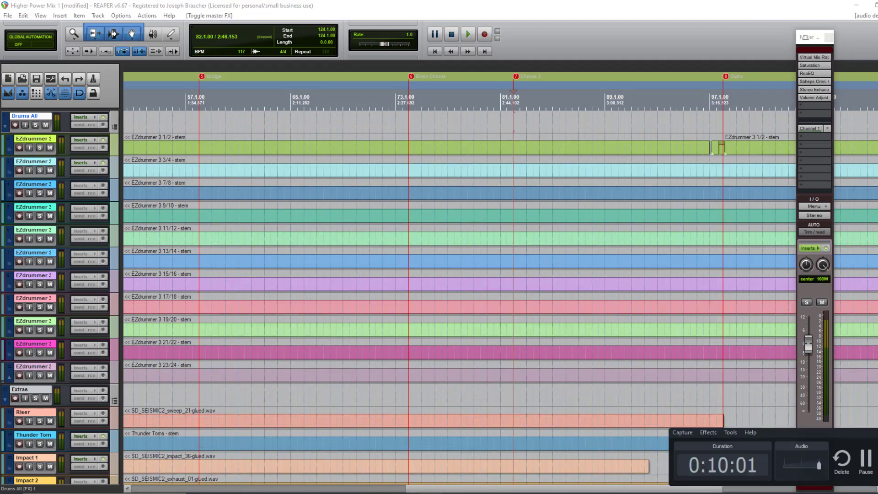